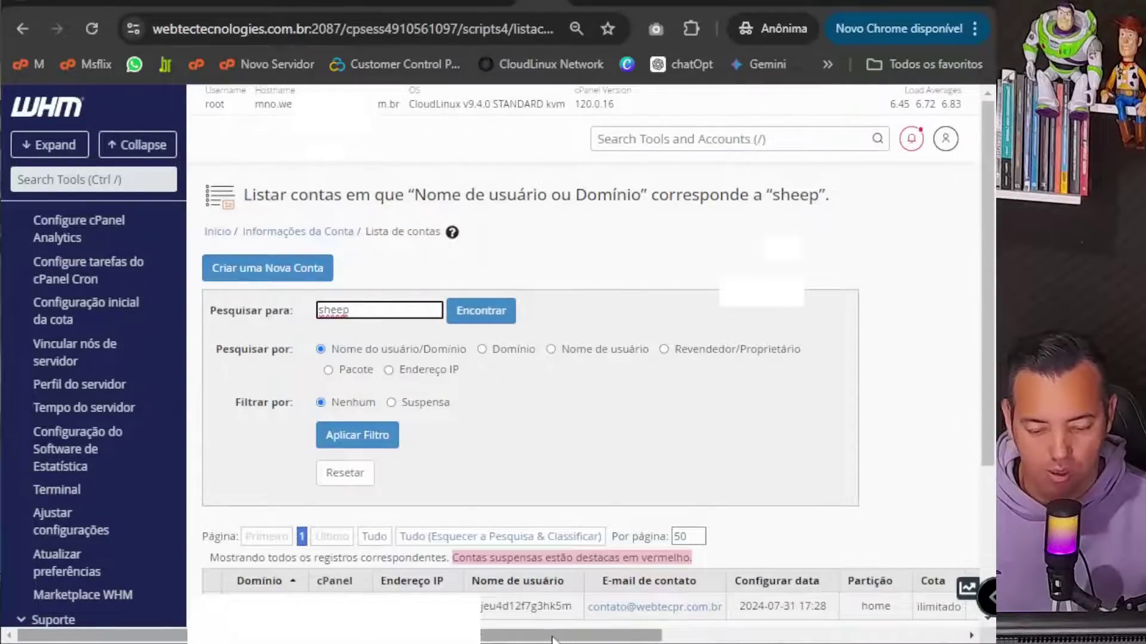
# Search the tools for "modificar" and open the Modificar uma Conta page
pyautogui.moveTo(553, 637); pyautogui.dragTo(695, 630)
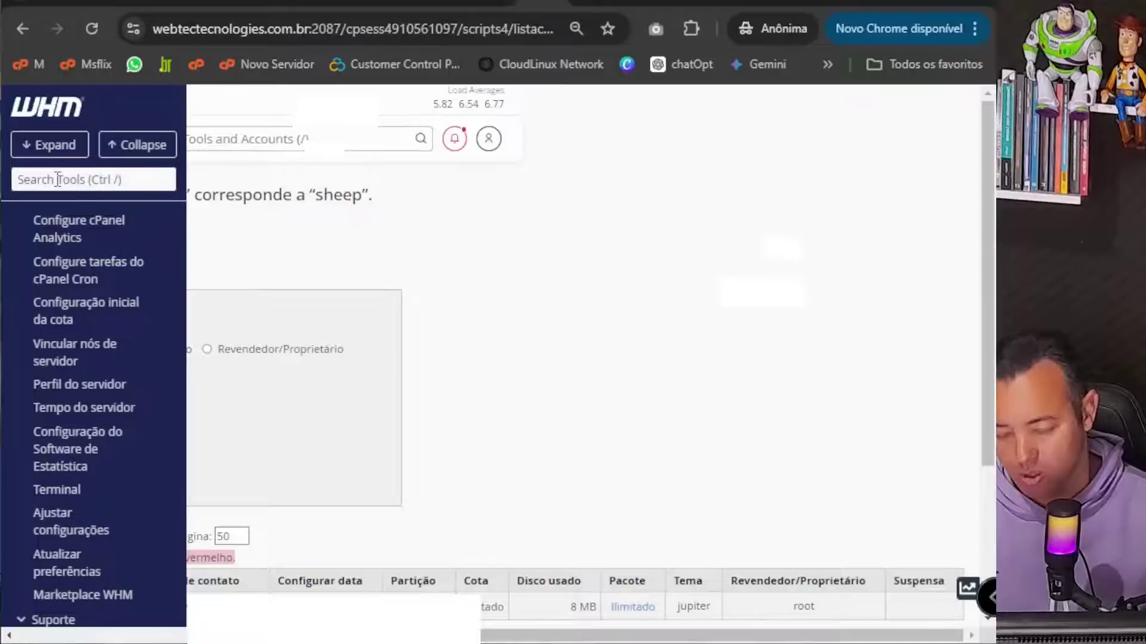
pyautogui.write('modif')
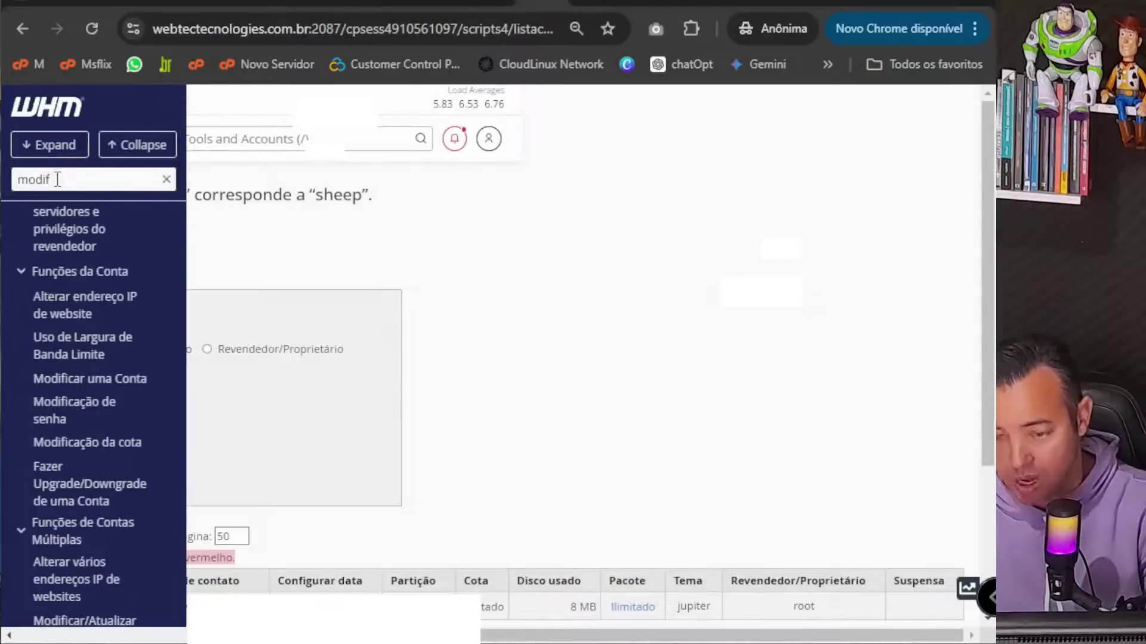
pyautogui.write('ica')
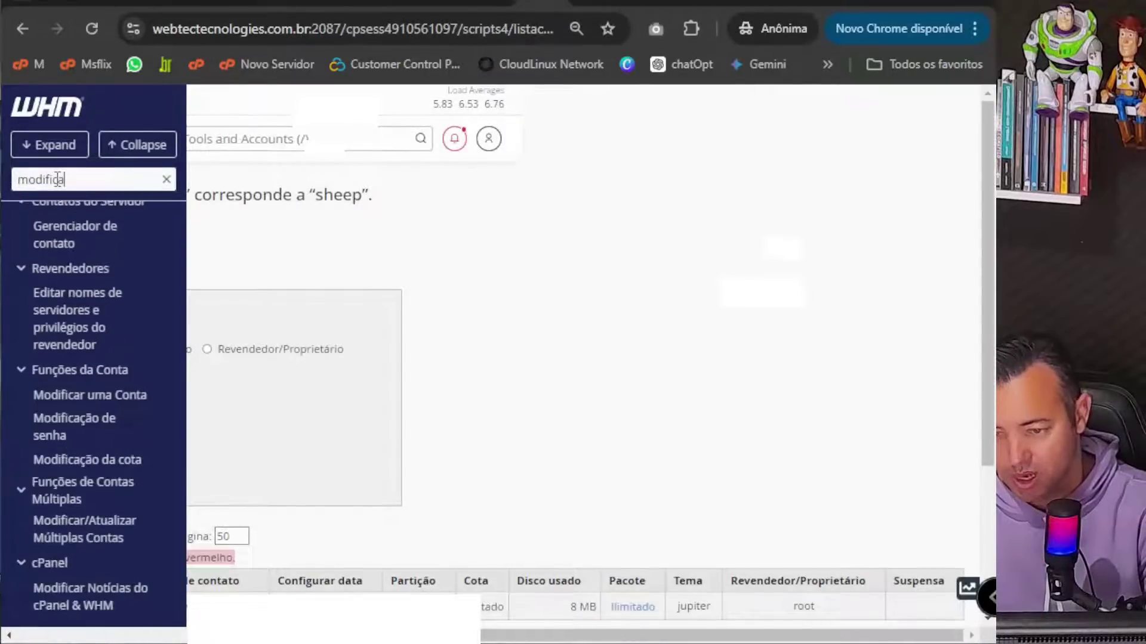
pyautogui.write('r')
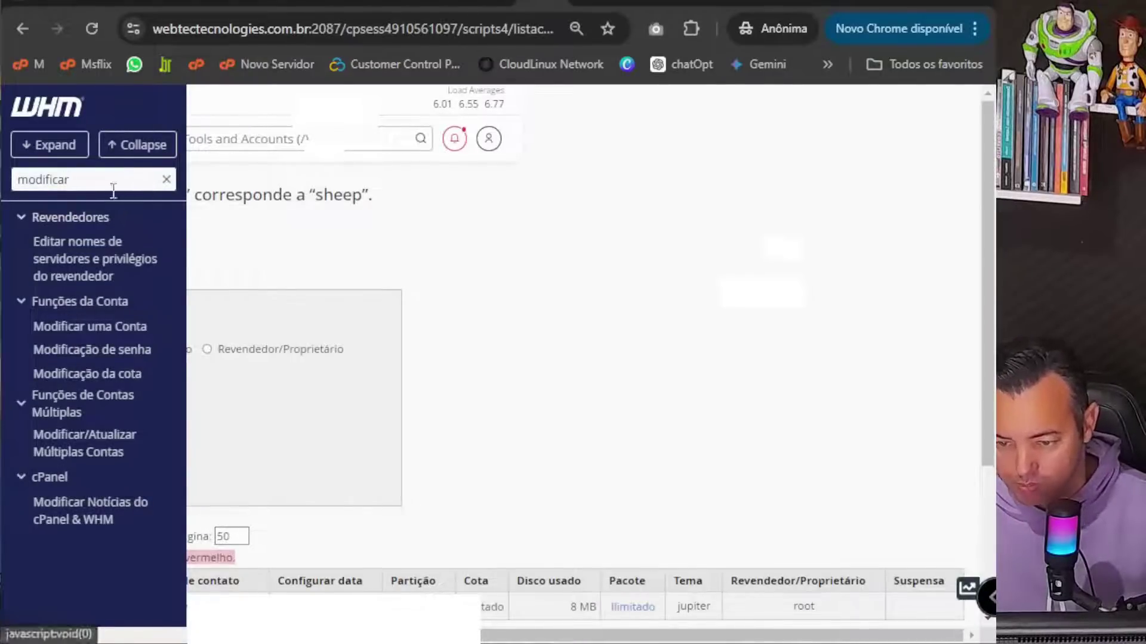
pyautogui.click(112, 336)
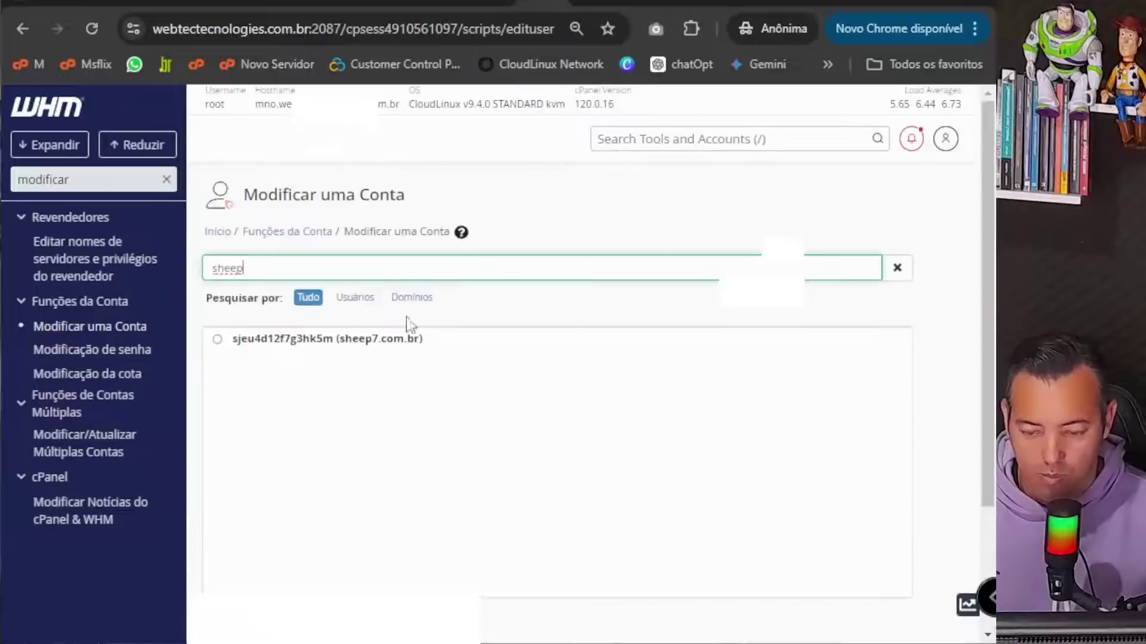
# Select the sheep7.com.br account among the "sheep" matches and open it for modification
pyautogui.click(217, 341)
pyautogui.scroll(-3, 453, 443)
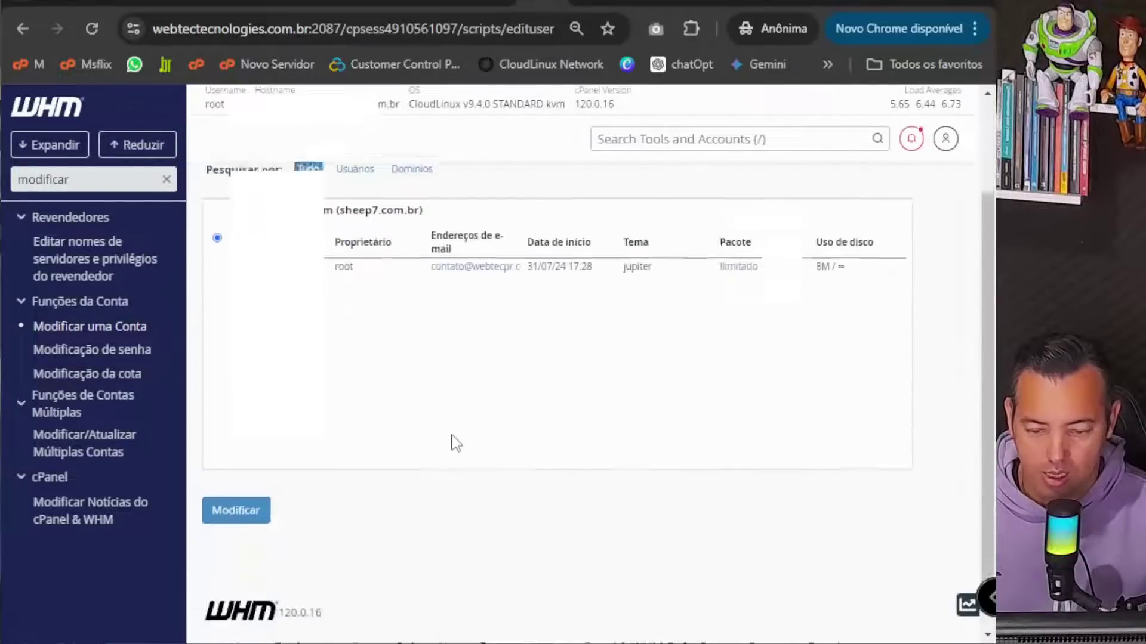
pyautogui.click(242, 476)
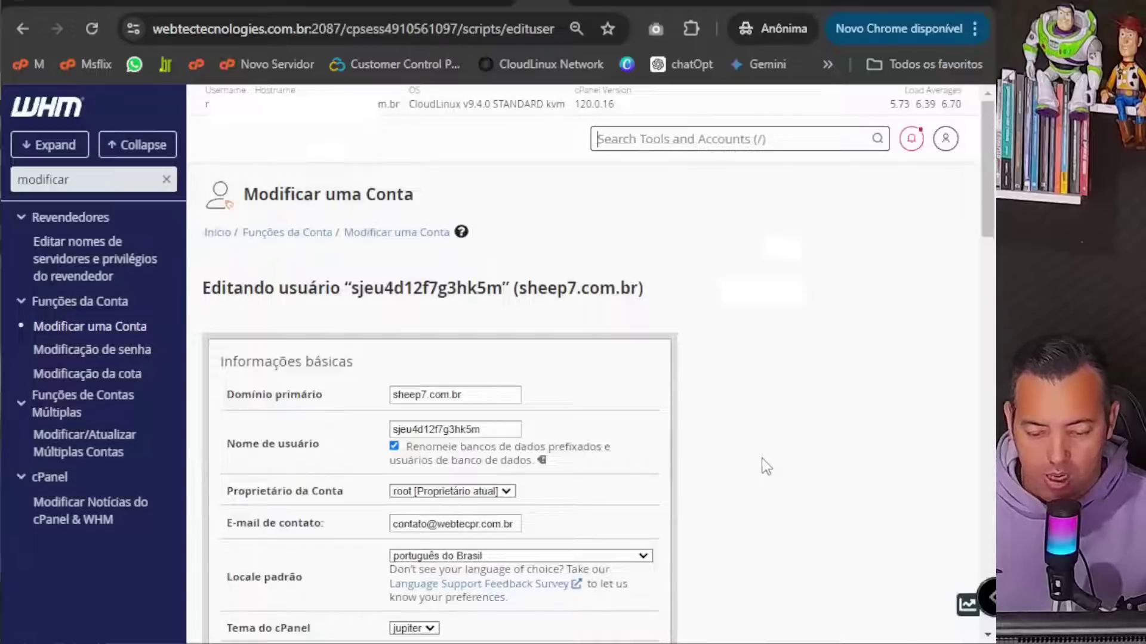
# Change the account's package to 50GB - PLANO CLIENTE under its resource limits and apply the upgrade/downgrade
pyautogui.scroll(-5, 766, 466)
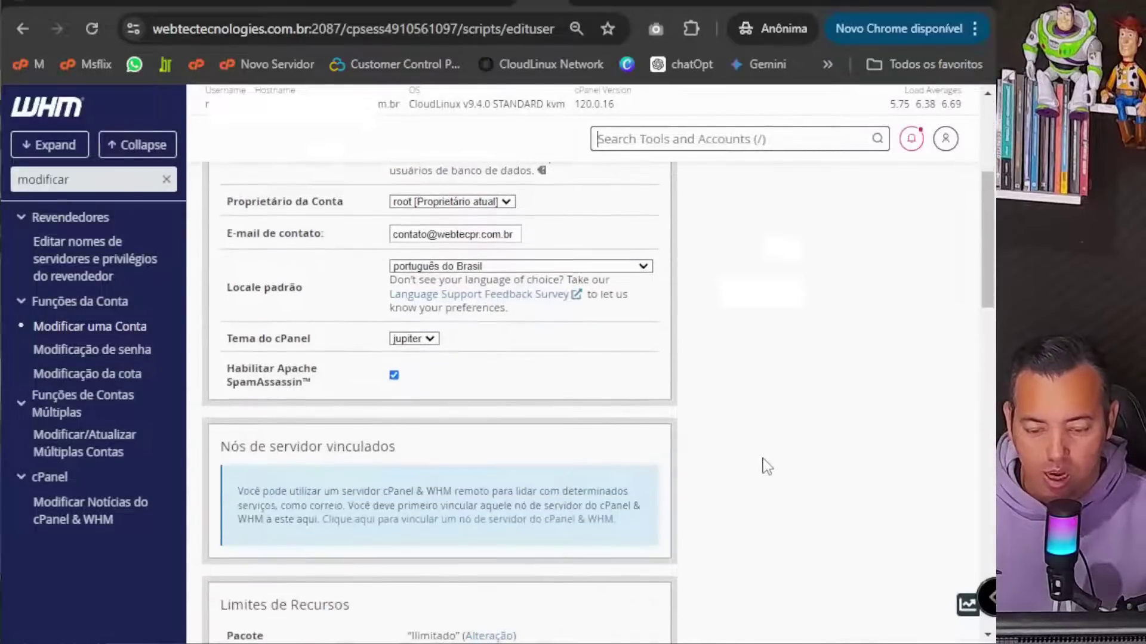
pyautogui.scroll(-5, 766, 466)
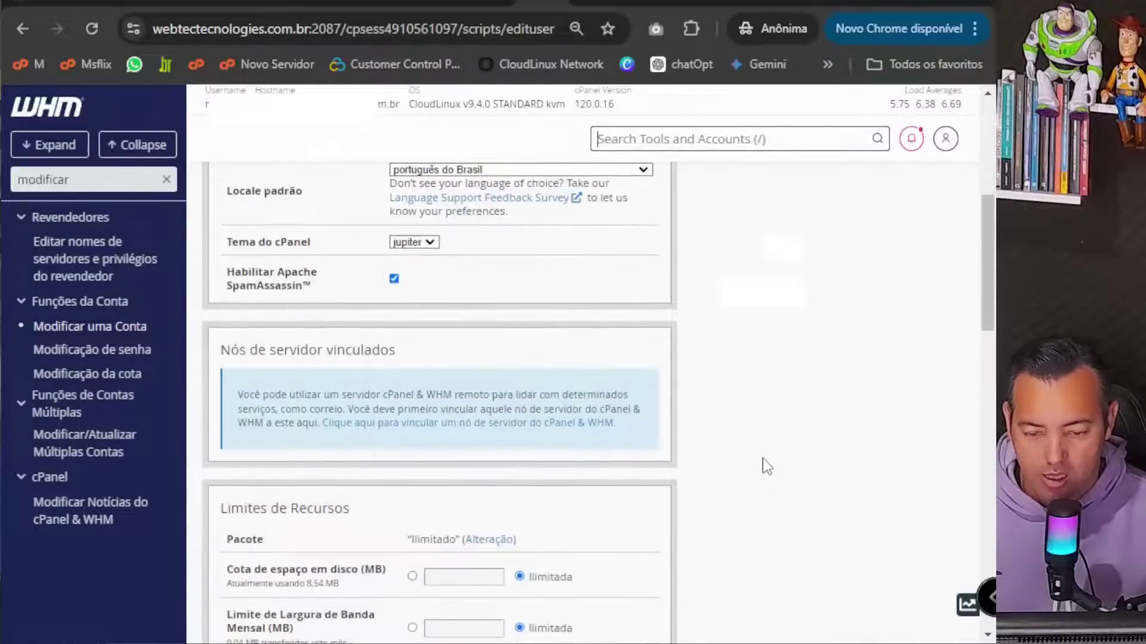
pyautogui.scroll(-3, 654, 416)
pyautogui.scroll(2, 371, 286)
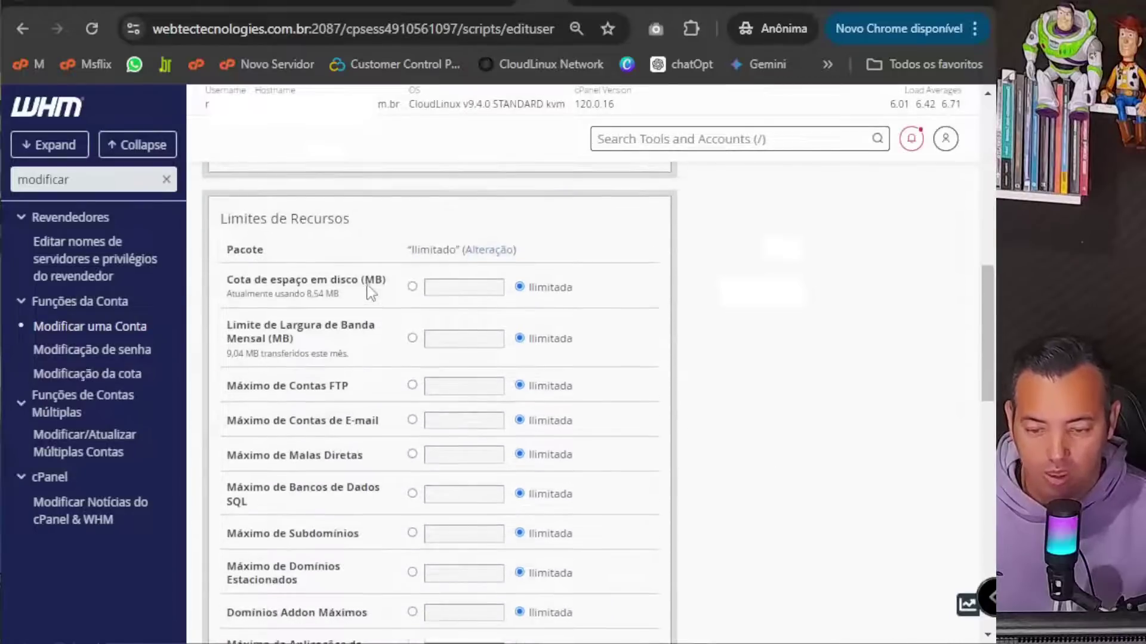
pyautogui.click(488, 255)
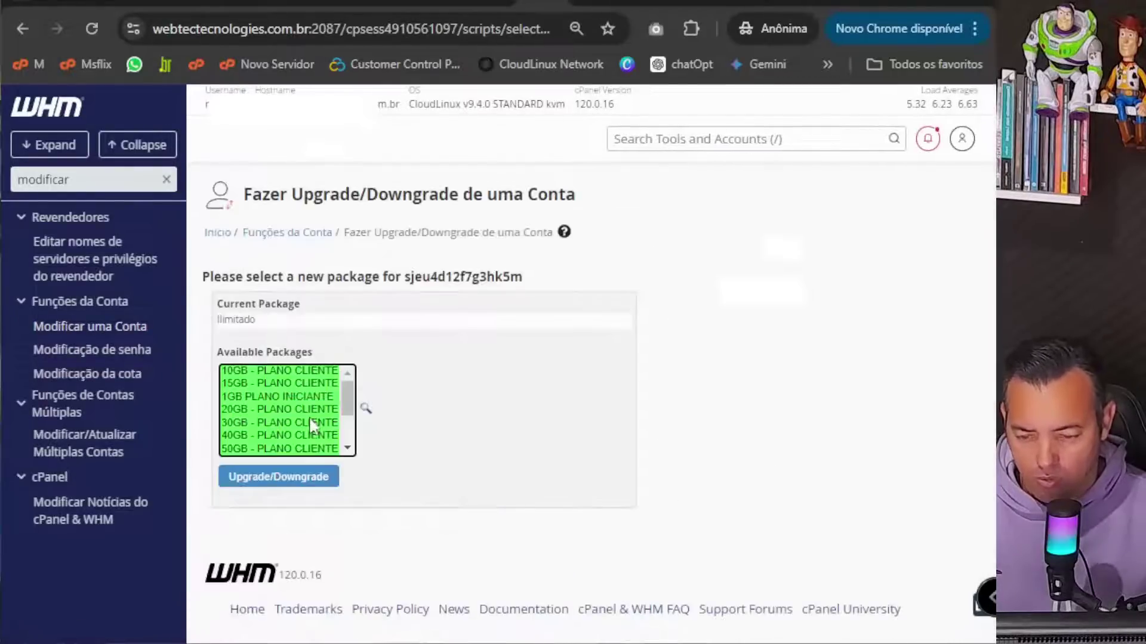
pyautogui.click(233, 450)
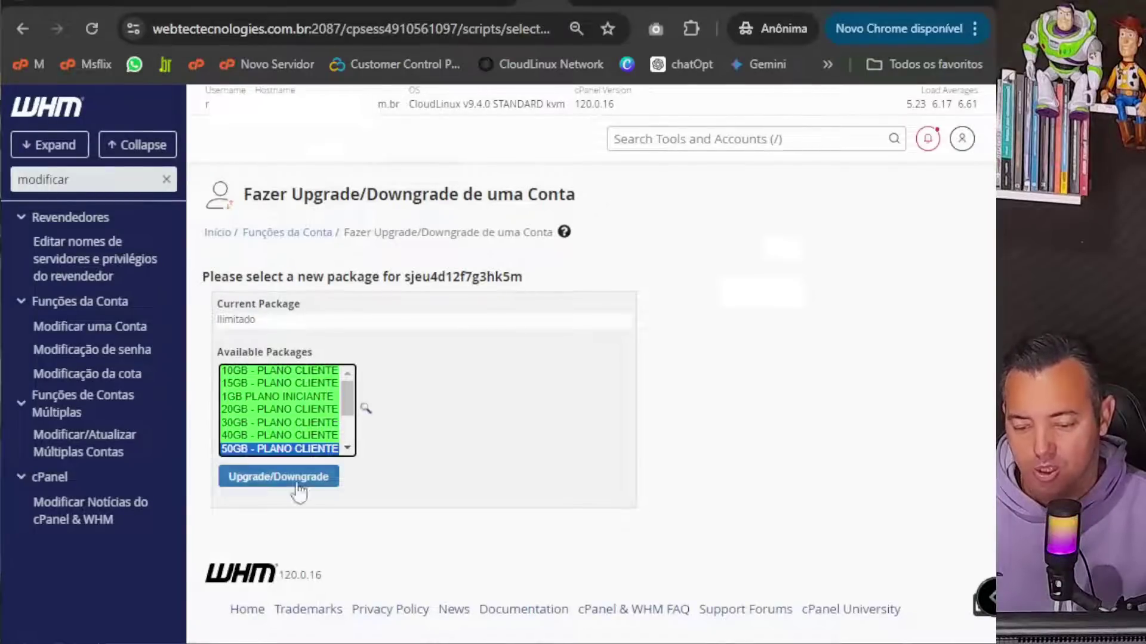
pyautogui.click(263, 482)
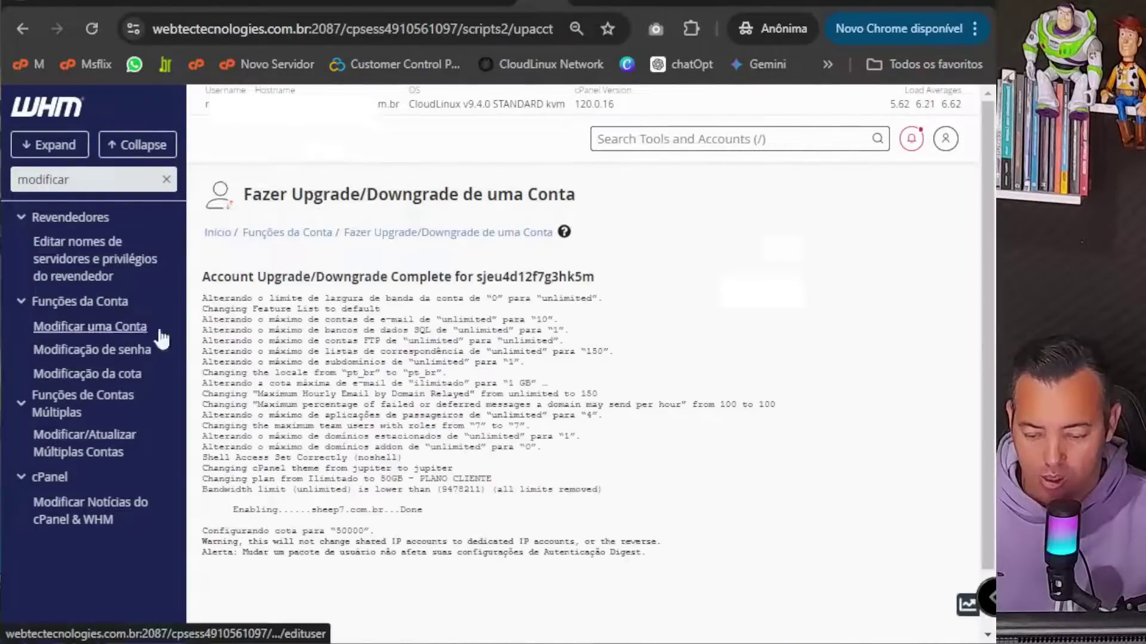
# Reopen the sheep7.com.br account for modification and save it with Privilégios do revendedor enabled
pyautogui.click(70, 340)
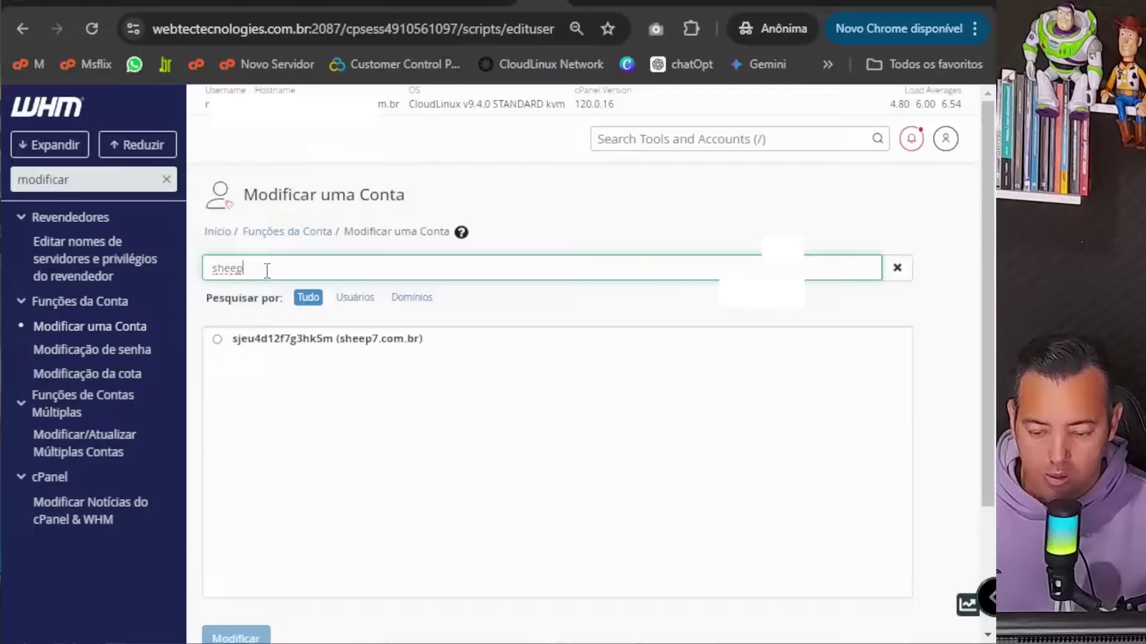
pyautogui.click(217, 340)
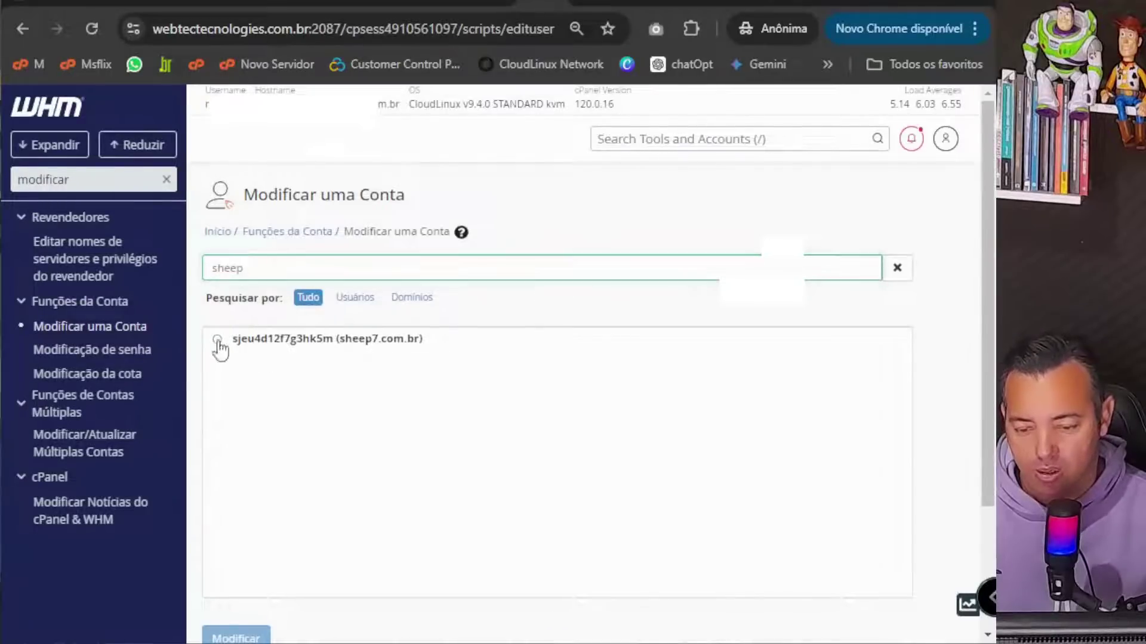
pyautogui.scroll(-3, 239, 418)
pyautogui.click(235, 478)
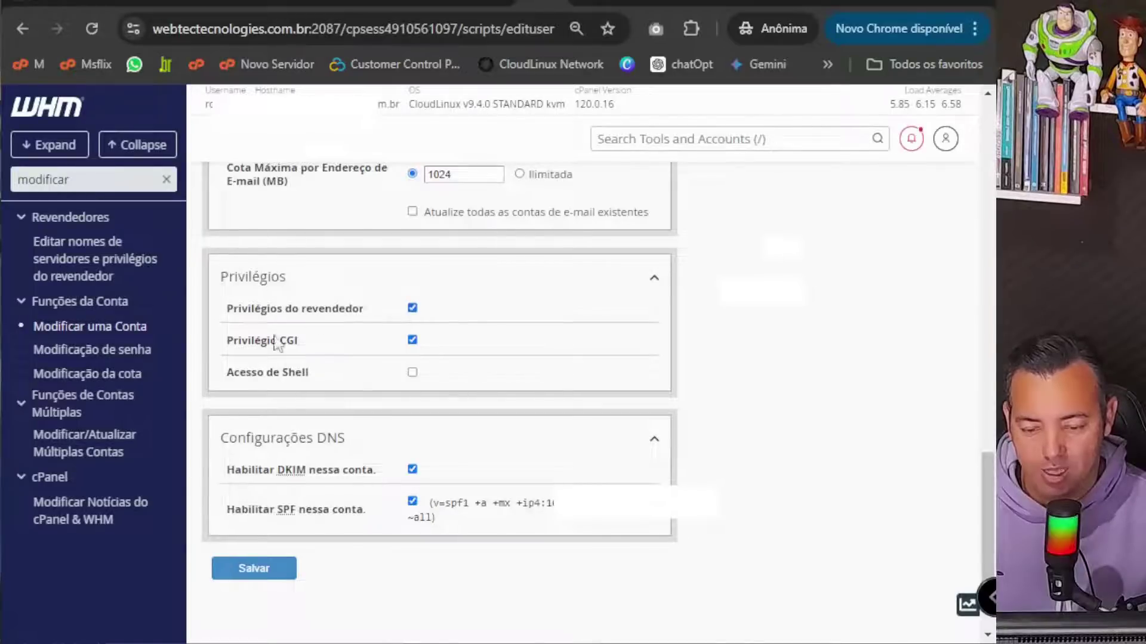
pyautogui.click(268, 569)
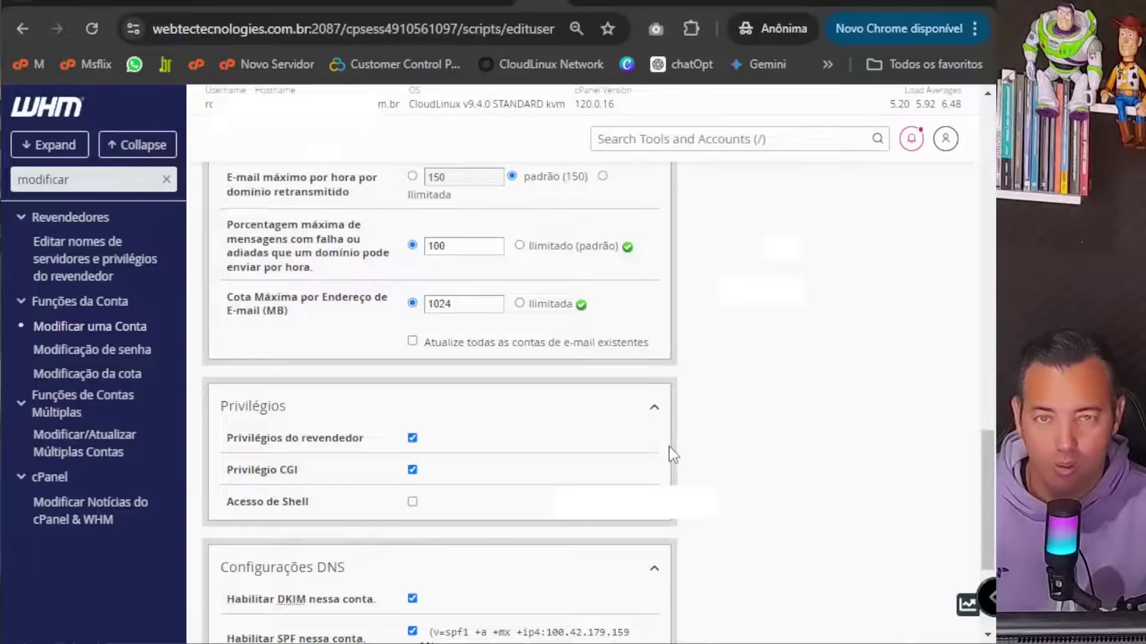
# Review the account's package limits and privileges, and search the tools for "revendedores"
pyautogui.scroll(9, 714, 465)
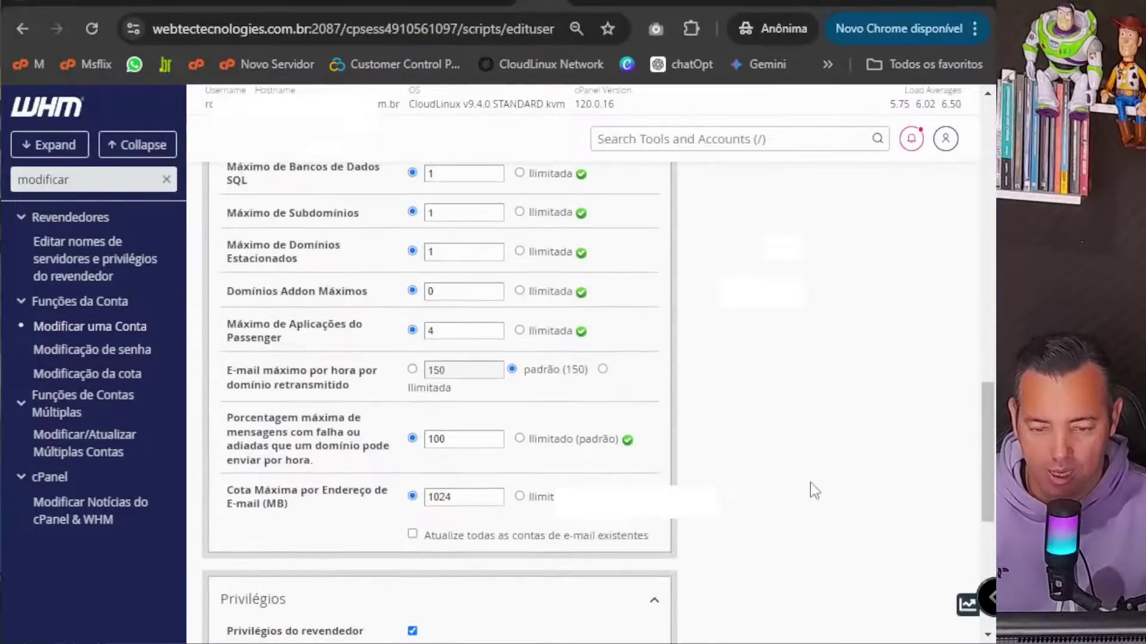
pyautogui.scroll(2, 800, 476)
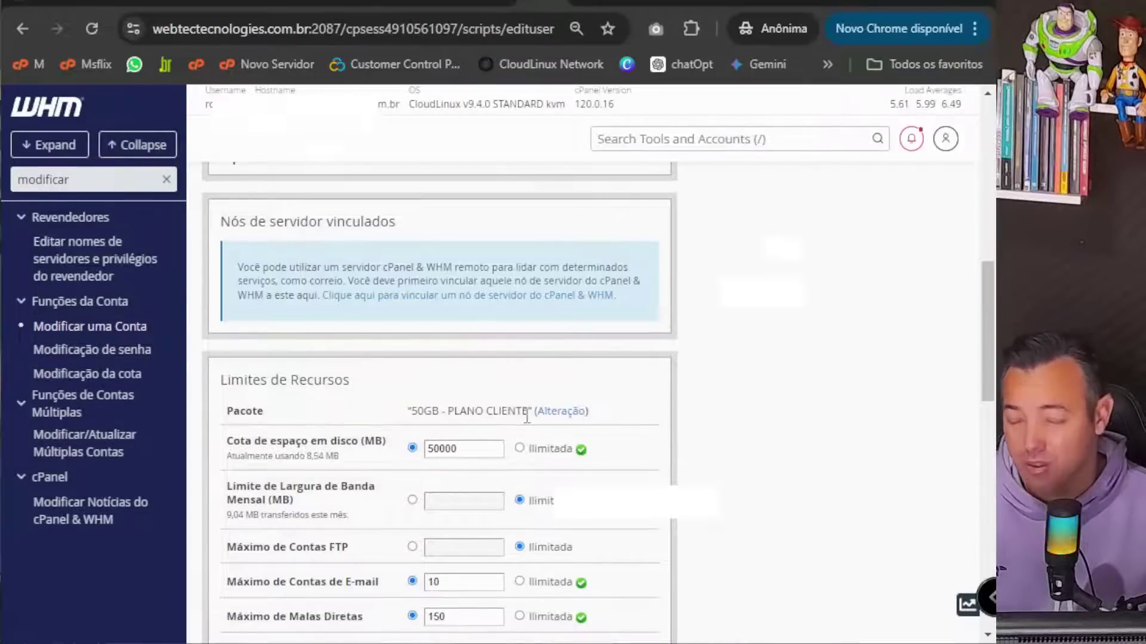
pyautogui.scroll(-15, 739, 573)
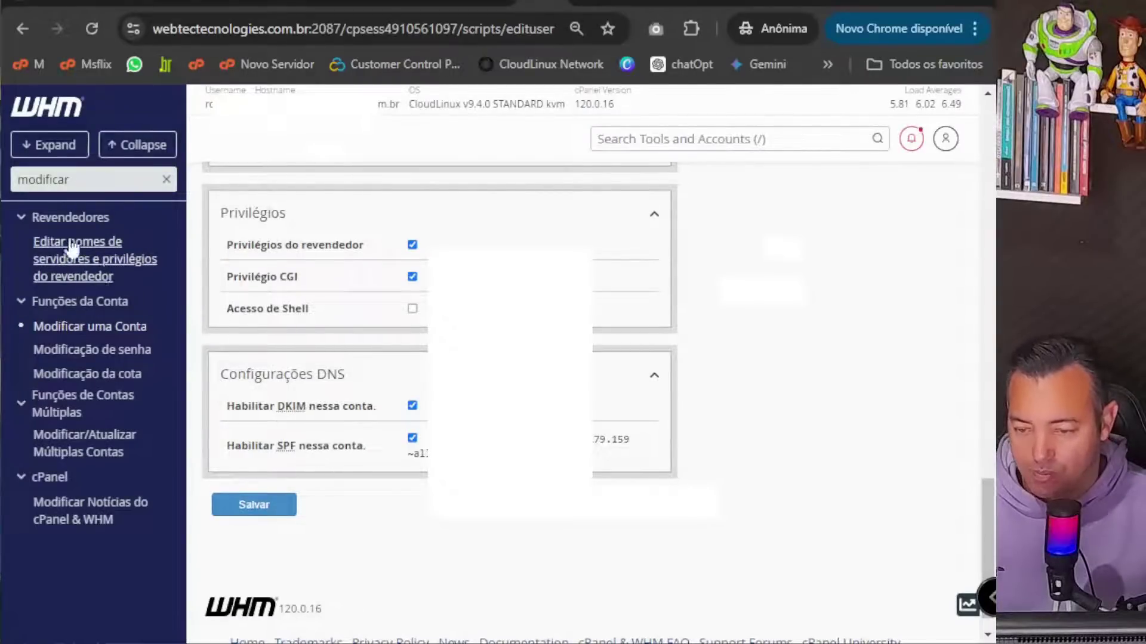
pyautogui.moveTo(89, 179); pyautogui.dragTo(8, 189)
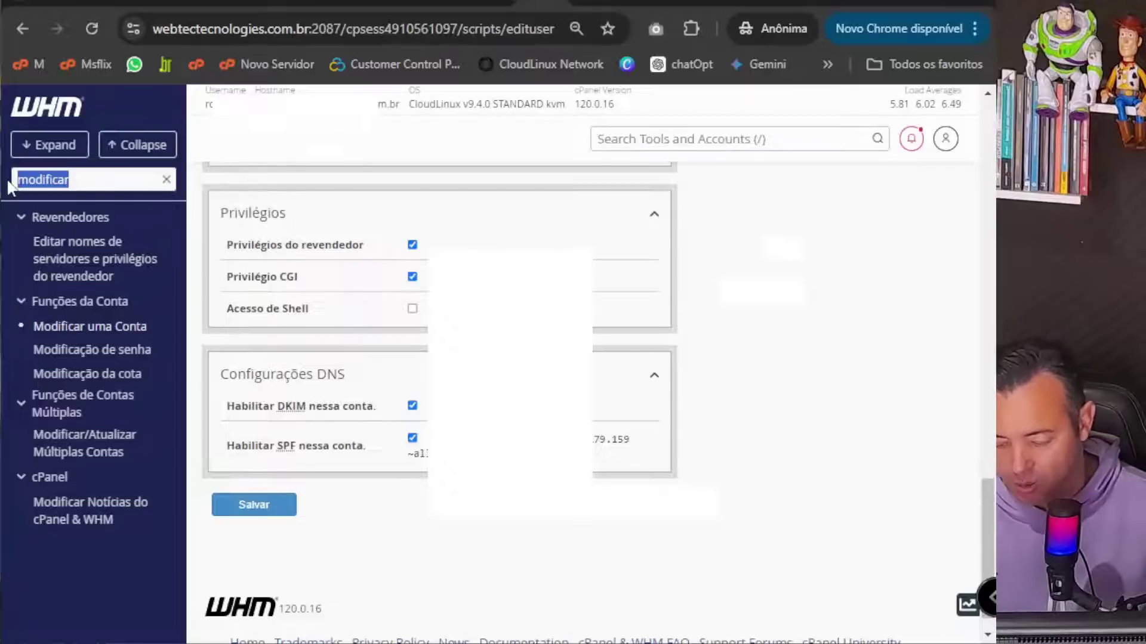
pyautogui.write('revendedores')
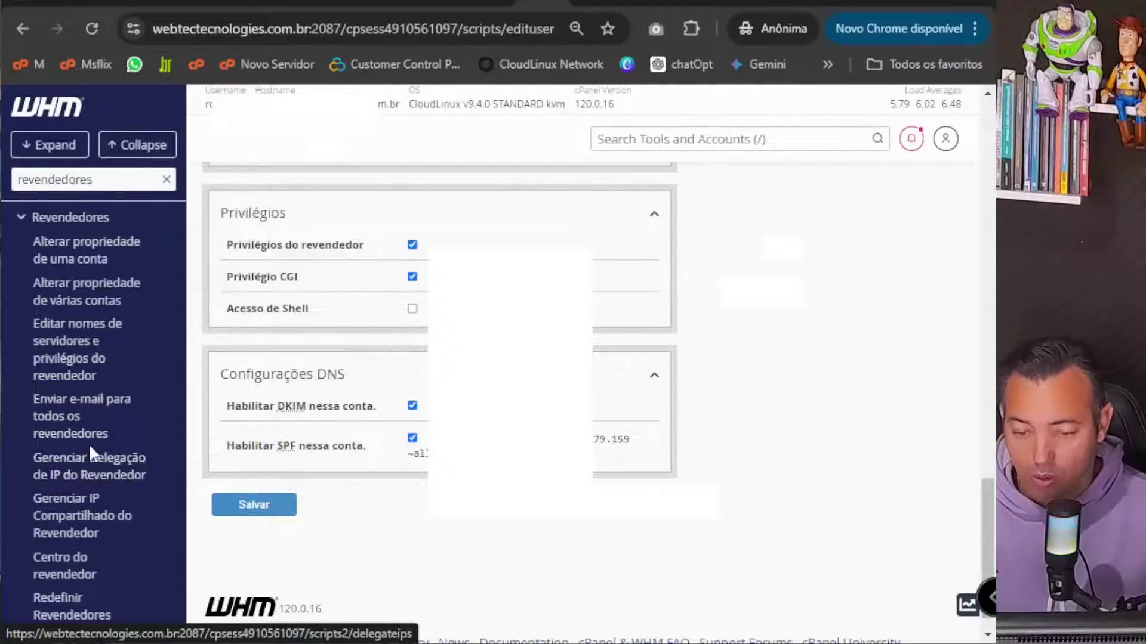
# Check the contact e-mail and the account owner choices in the account's basic information
pyautogui.scroll(8, 442, 504)
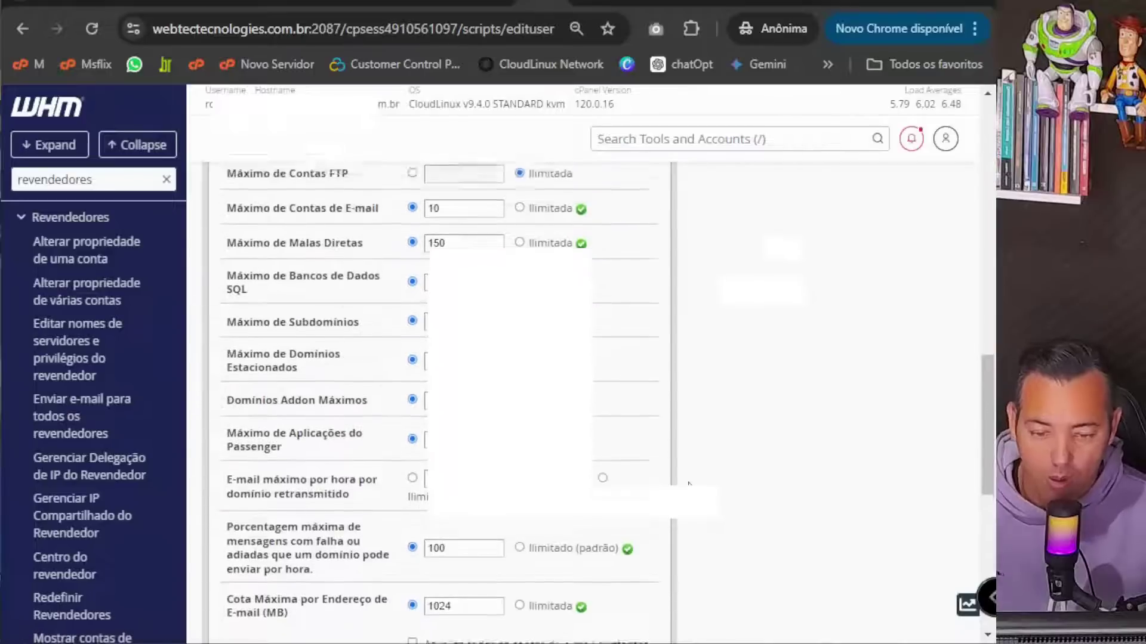
pyautogui.scroll(6, 689, 484)
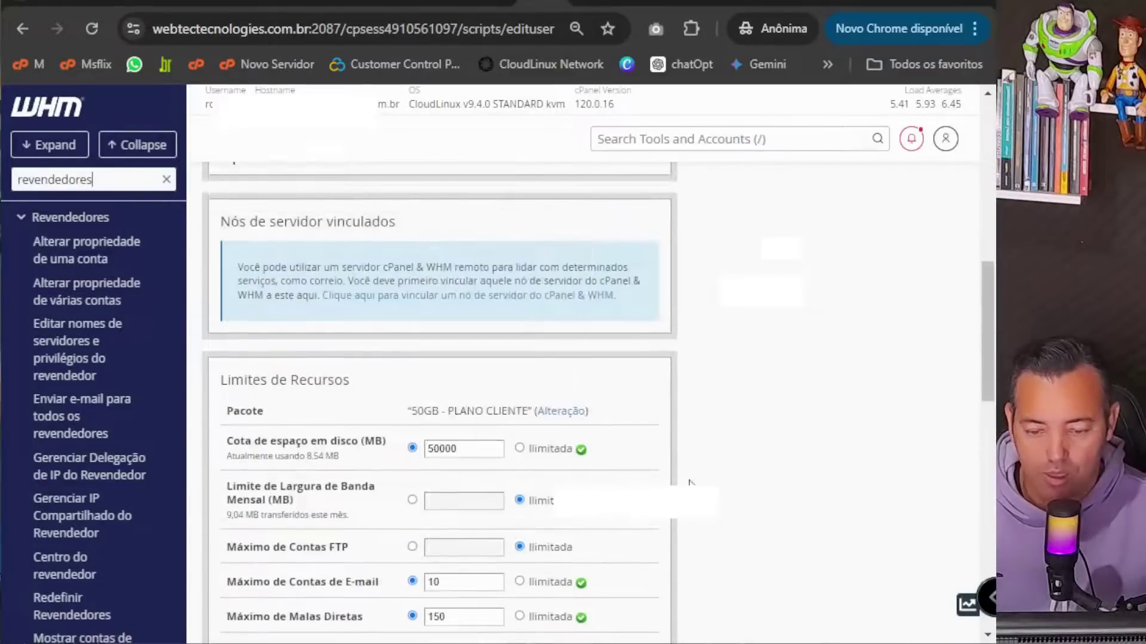
pyautogui.scroll(6, 689, 483)
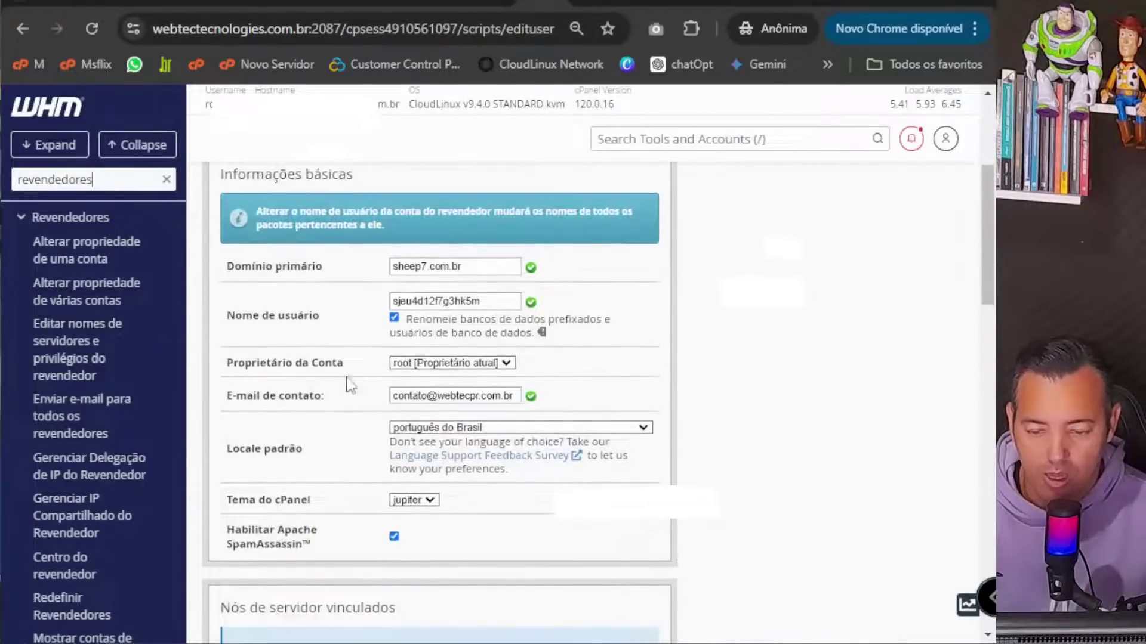
pyautogui.moveTo(396, 400); pyautogui.dragTo(531, 406)
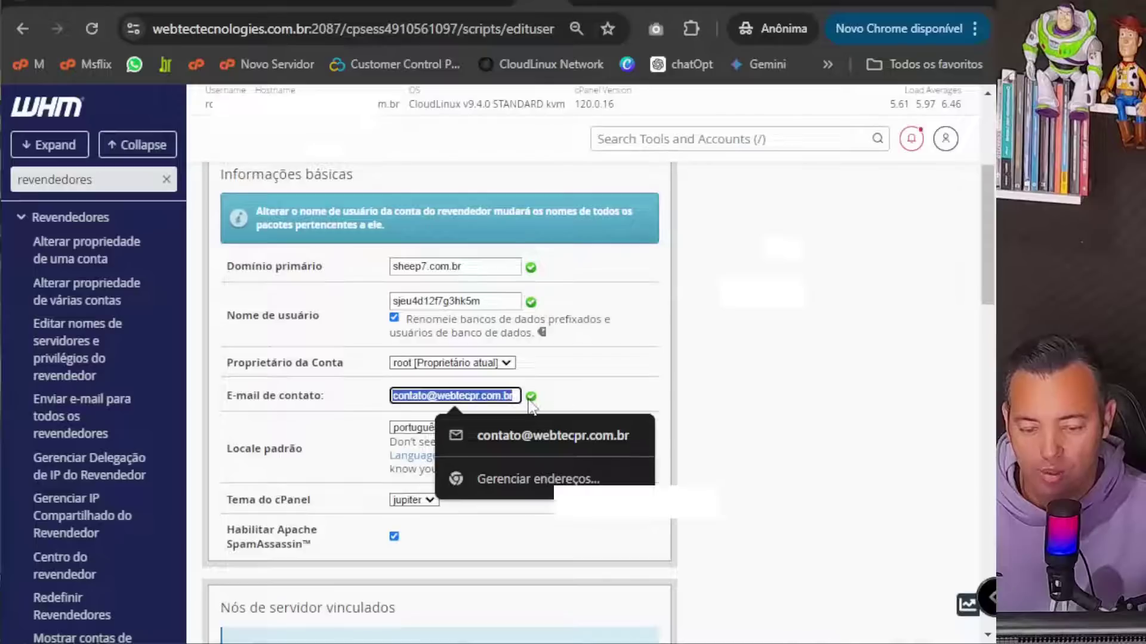
pyautogui.click(730, 438)
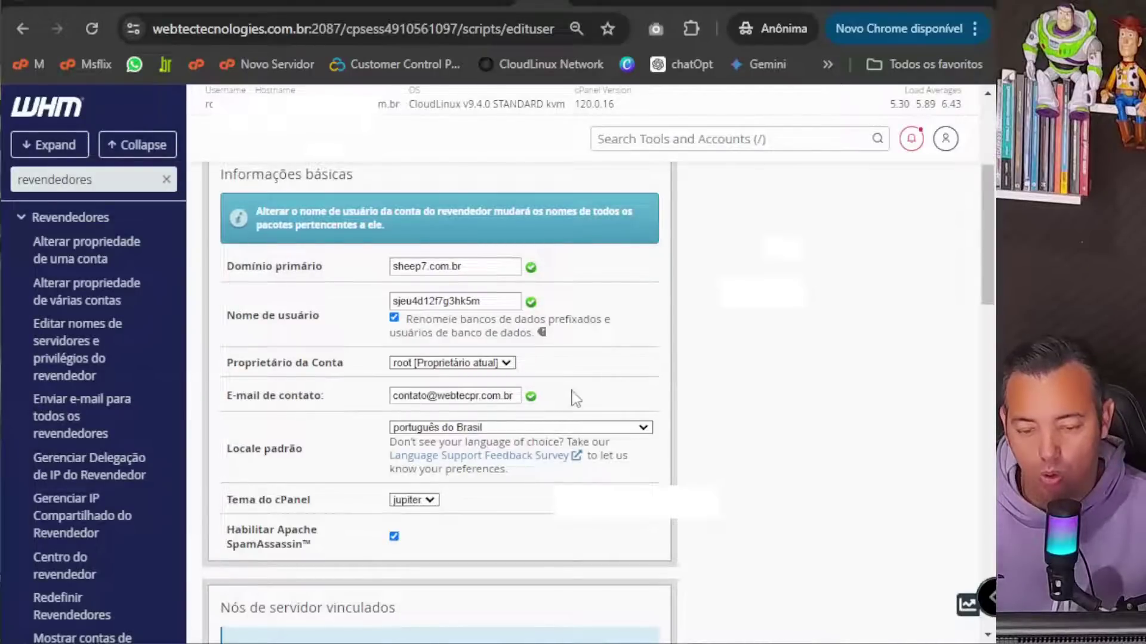
pyautogui.click(506, 364)
pyautogui.click(504, 373)
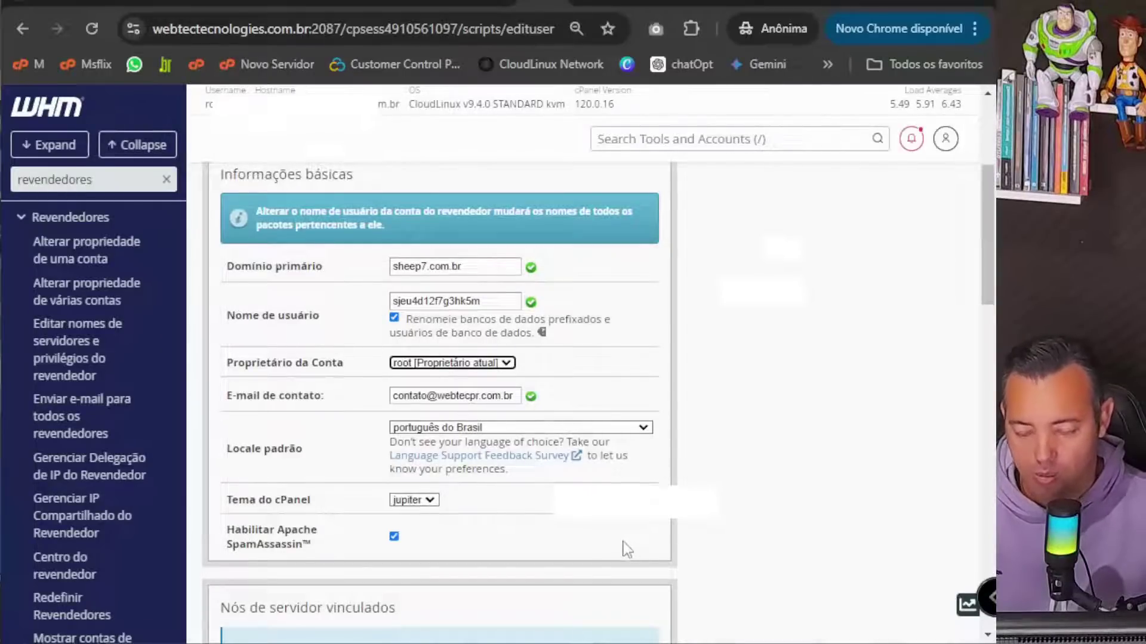
# Limit Máximo de Contas FTP to 10 in the account's resource limits
pyautogui.scroll(-8, 683, 534)
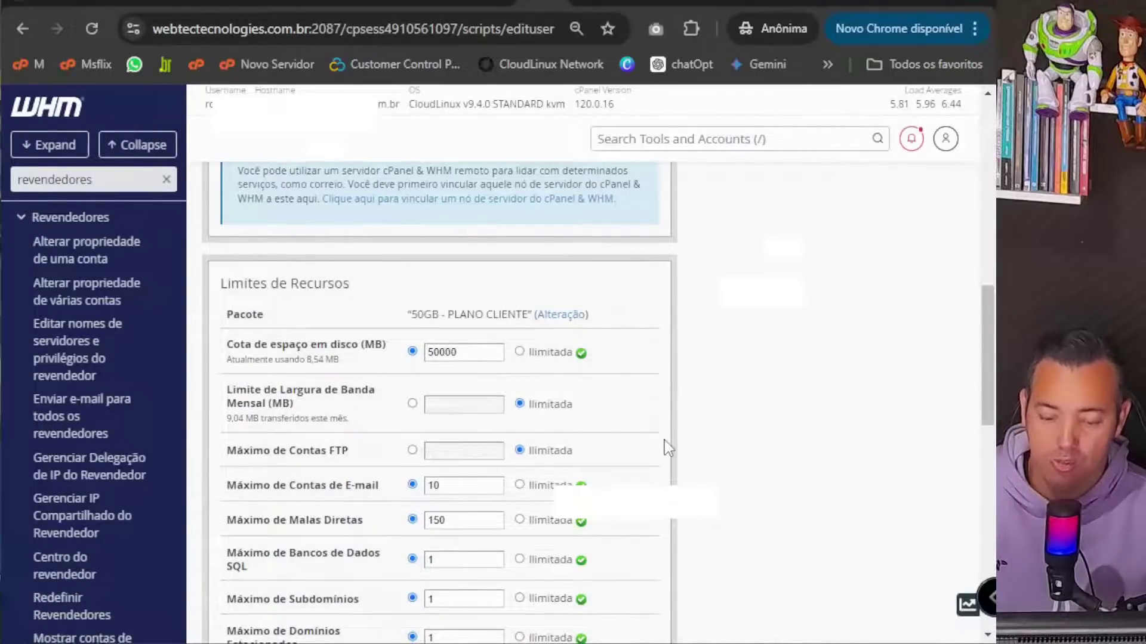
pyautogui.scroll(-3, 652, 442)
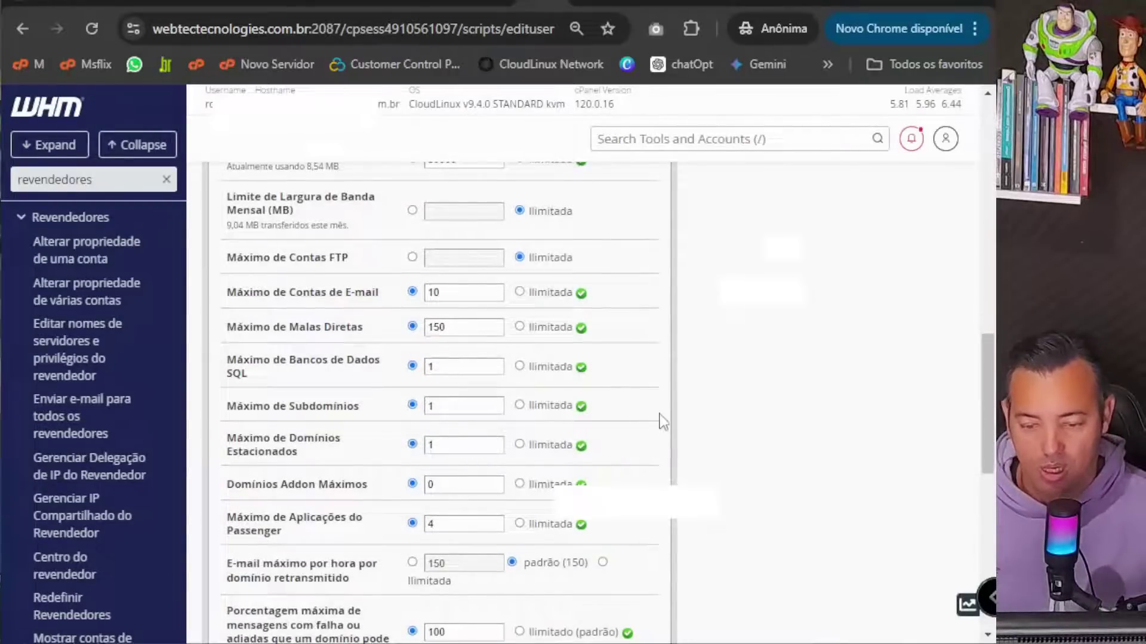
pyautogui.click(413, 257)
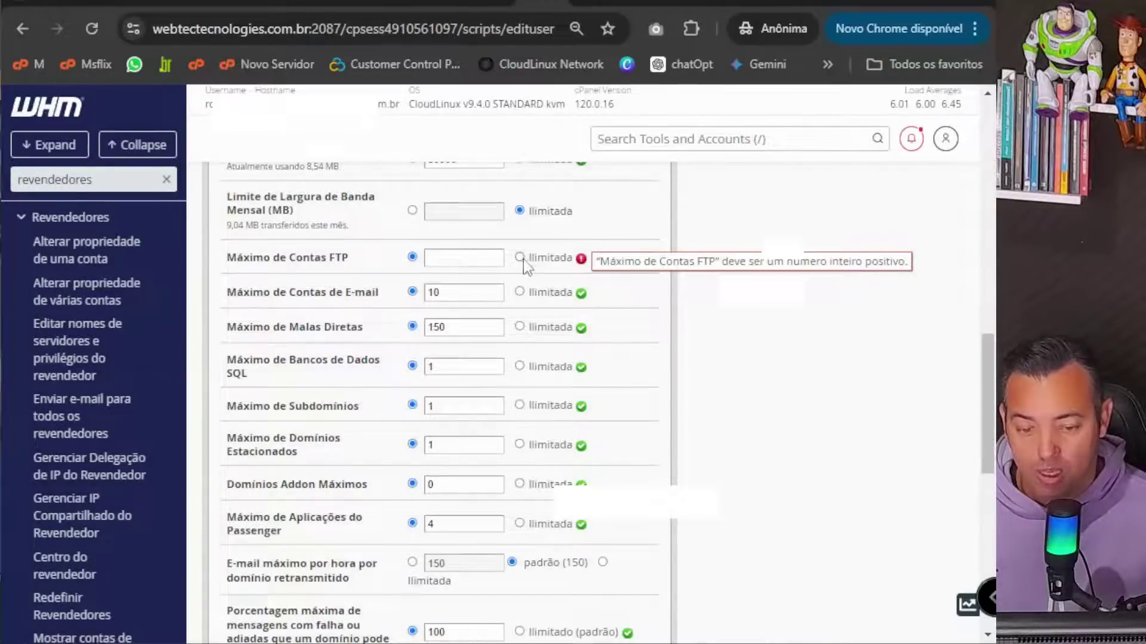
pyautogui.click(482, 262)
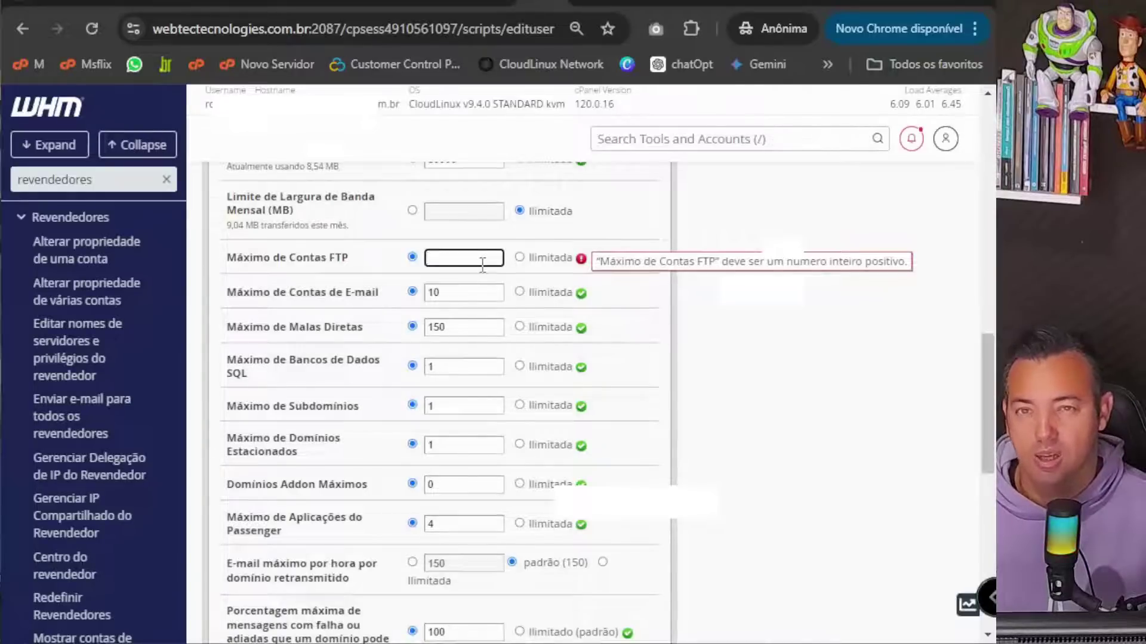
pyautogui.write('10')
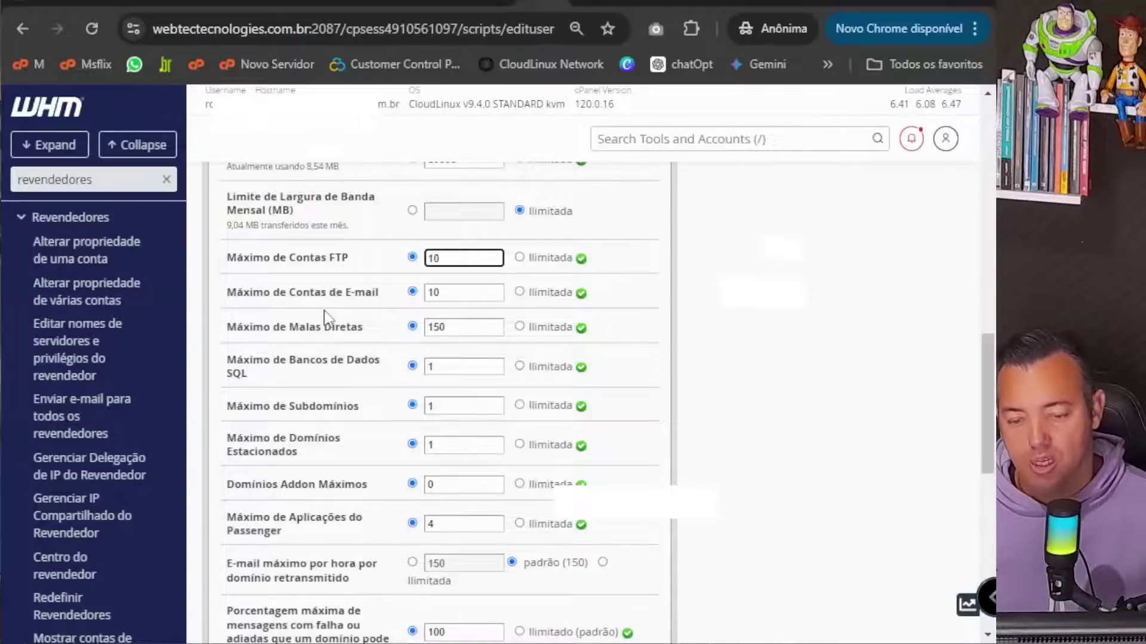
# Set Máximo de Bancos de Dados SQL to 10 in the account's resource limits
pyautogui.doubleClick(450, 293)
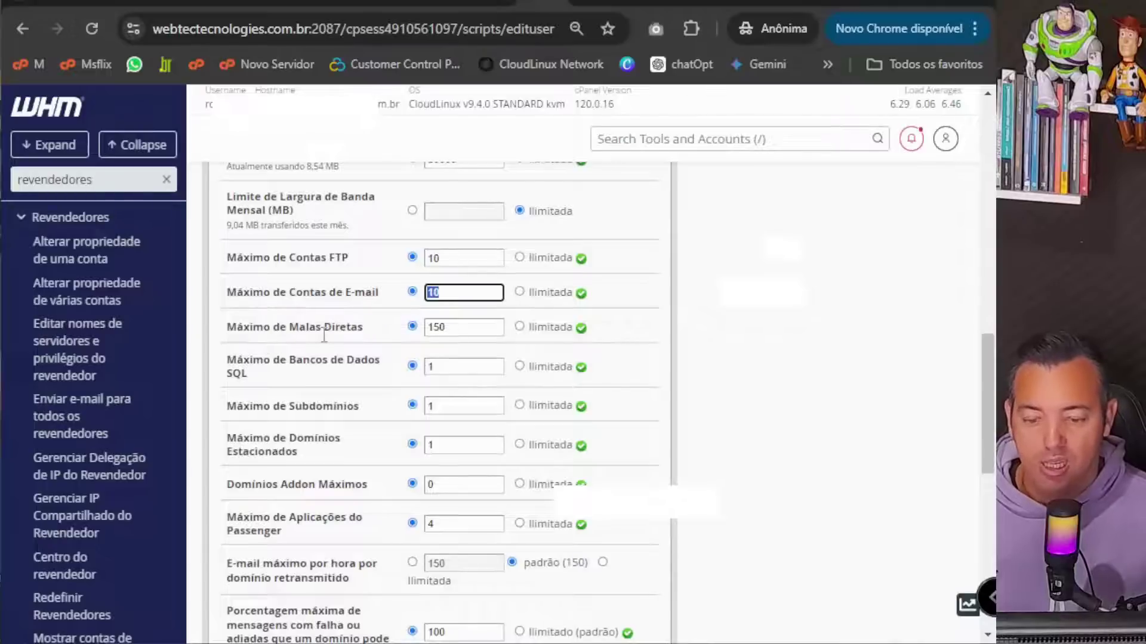
pyautogui.click(456, 364)
pyautogui.write('0')
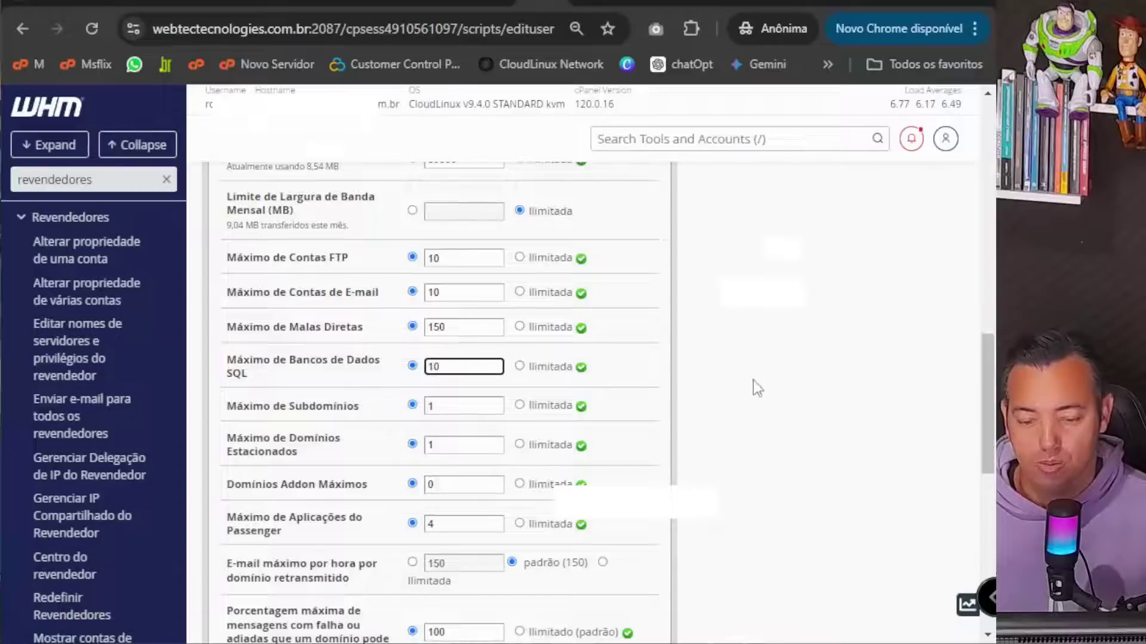
# Set both Máximo de Subdomínios and Máximo de Domínios Estacionados to 10 in the account's resource limits
pyautogui.click(753, 388)
pyautogui.scroll(-2, 756, 398)
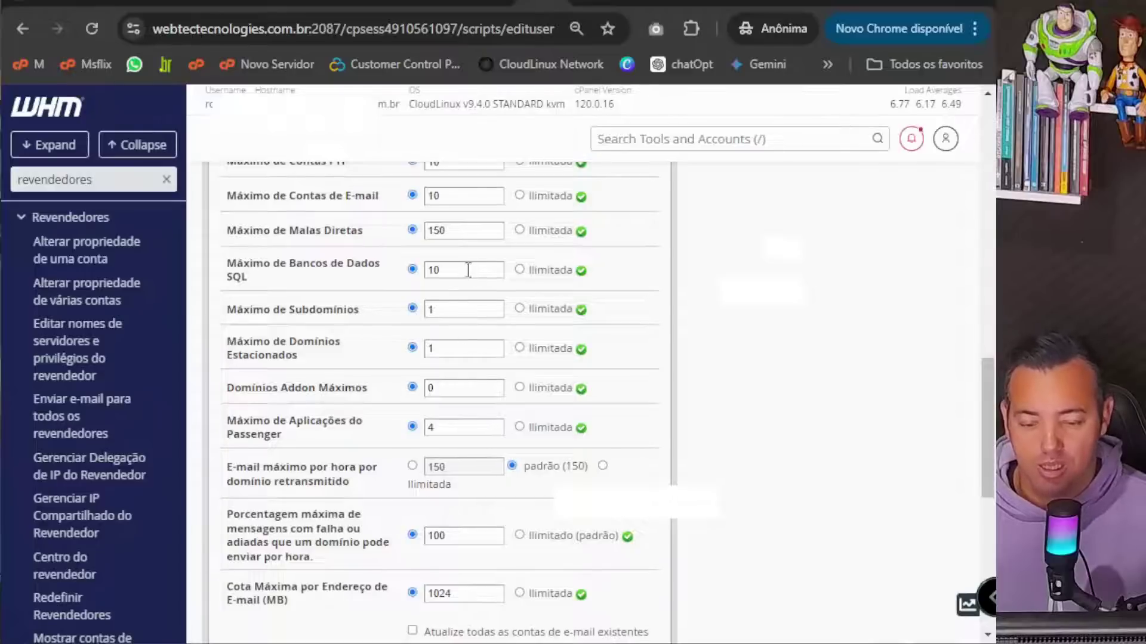
pyautogui.moveTo(469, 270); pyautogui.dragTo(419, 270)
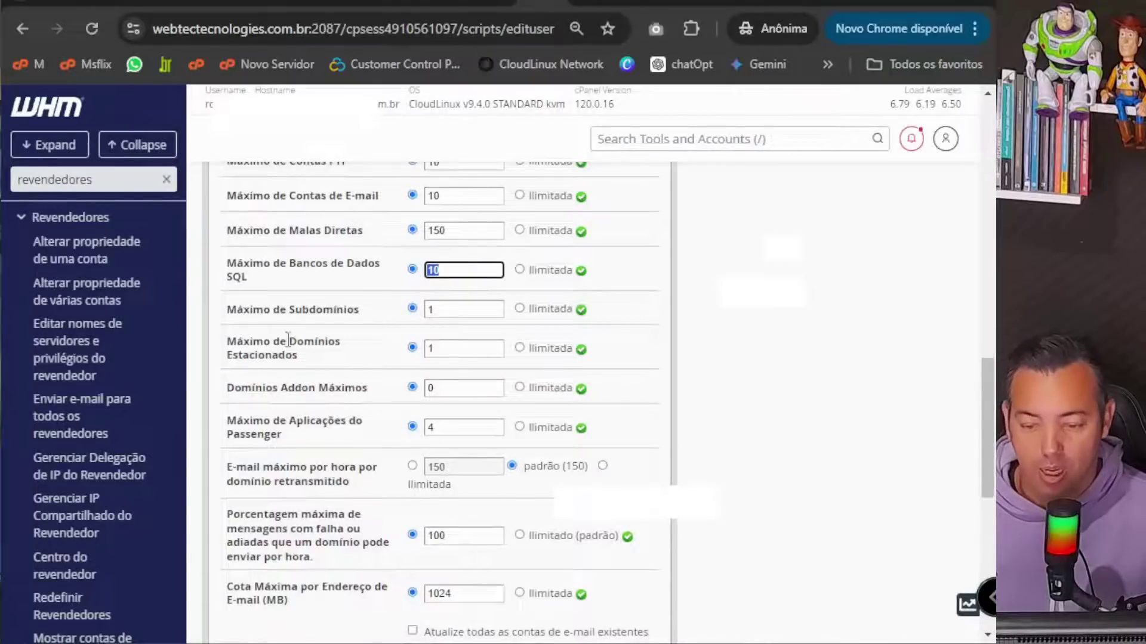
pyautogui.click(440, 310)
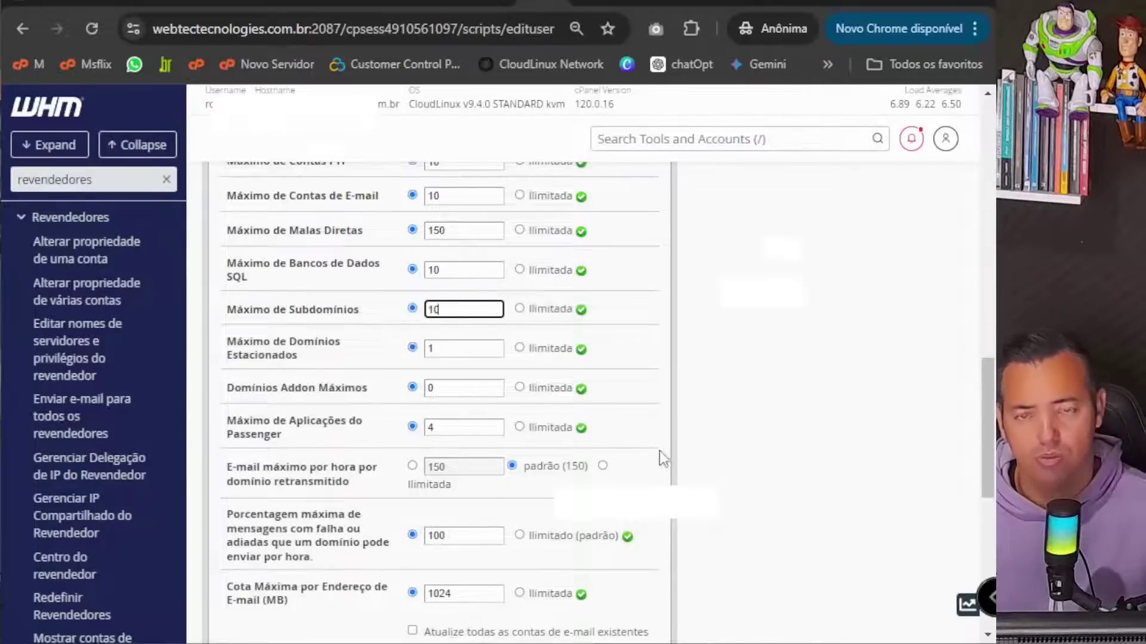
pyautogui.click(458, 350)
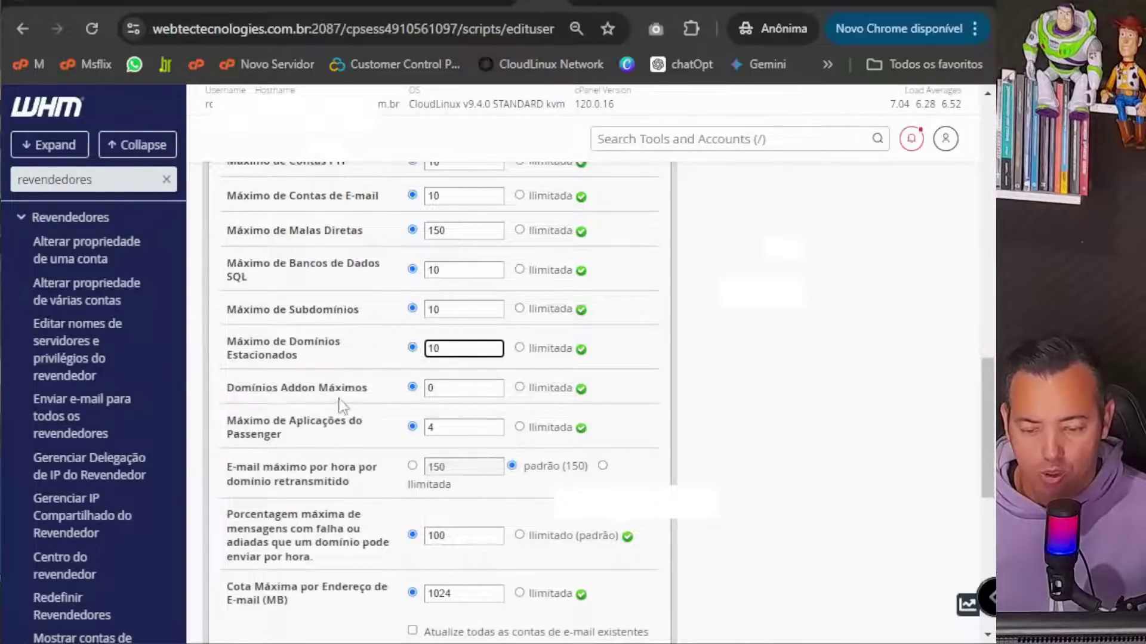
# Make Domínios Addon Máximos unlimited and set Máximo de Aplicações do Passenger to 10
pyautogui.click(446, 389)
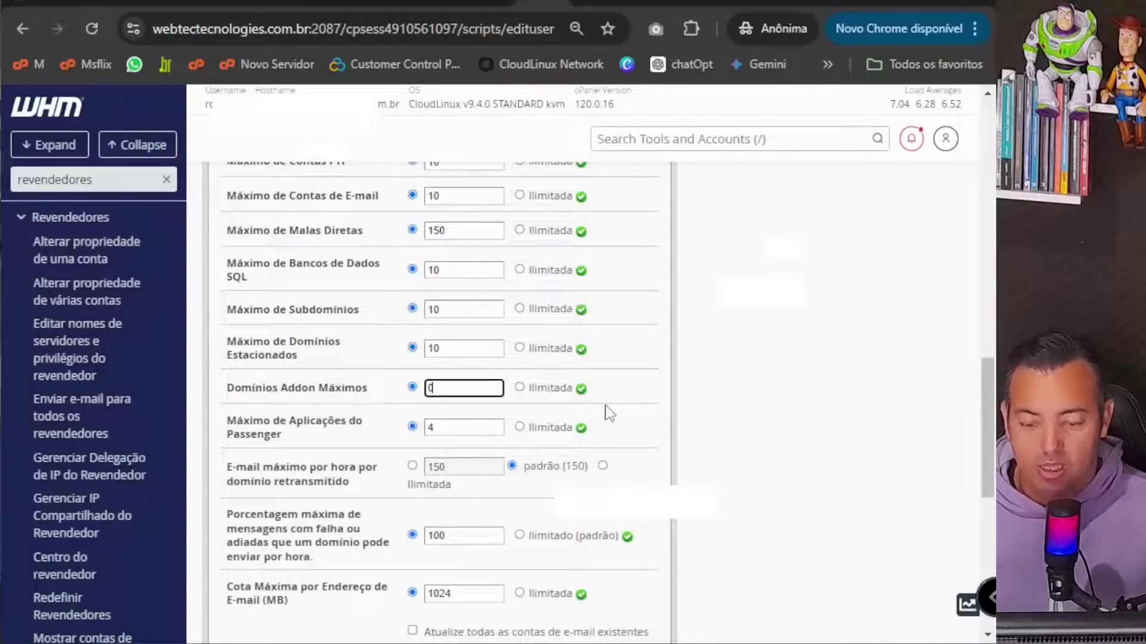
pyautogui.click(520, 388)
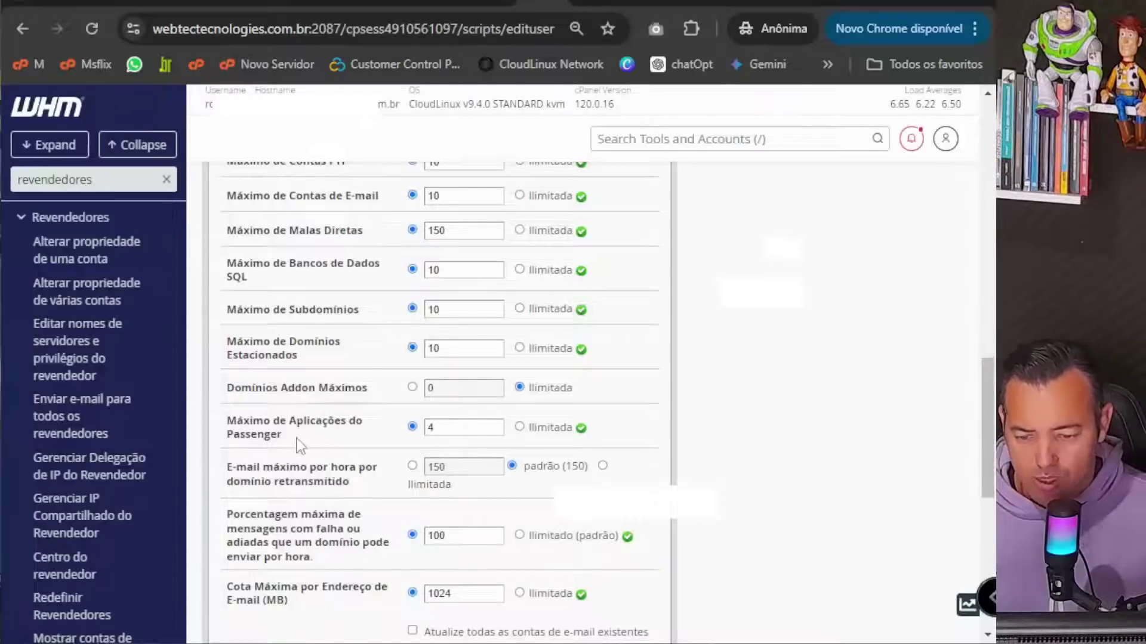
pyautogui.click(434, 428)
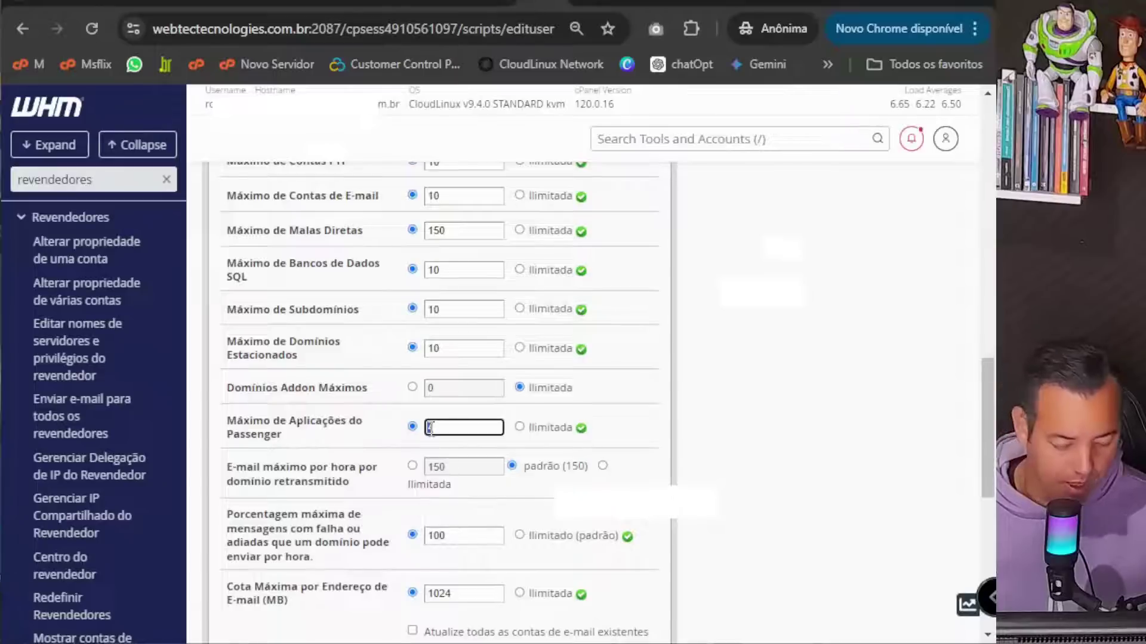
pyautogui.write('10')
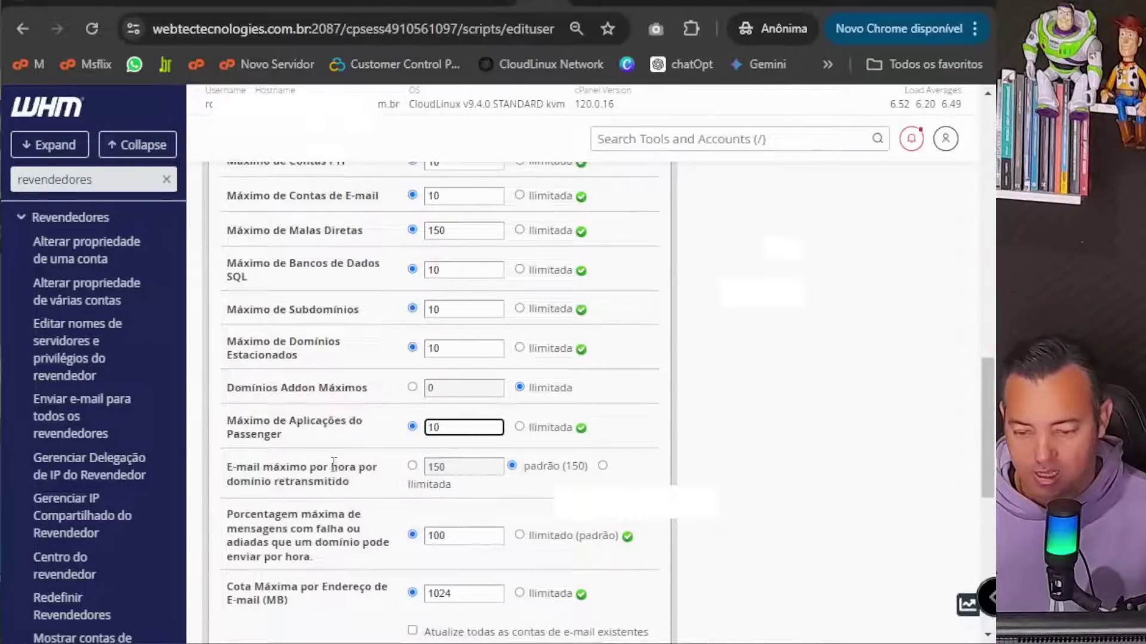
# Set Cota Máxima por Endereço de E-mail to Ilimitada in the account's resource limits
pyautogui.scroll(-2, 331, 459)
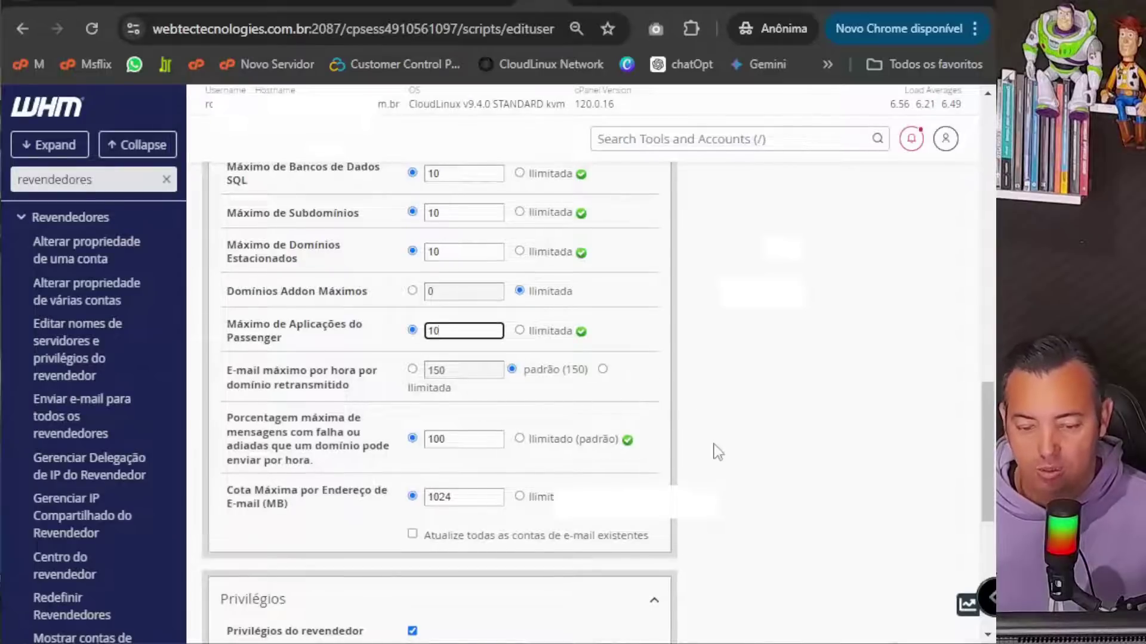
pyautogui.scroll(-2, 705, 450)
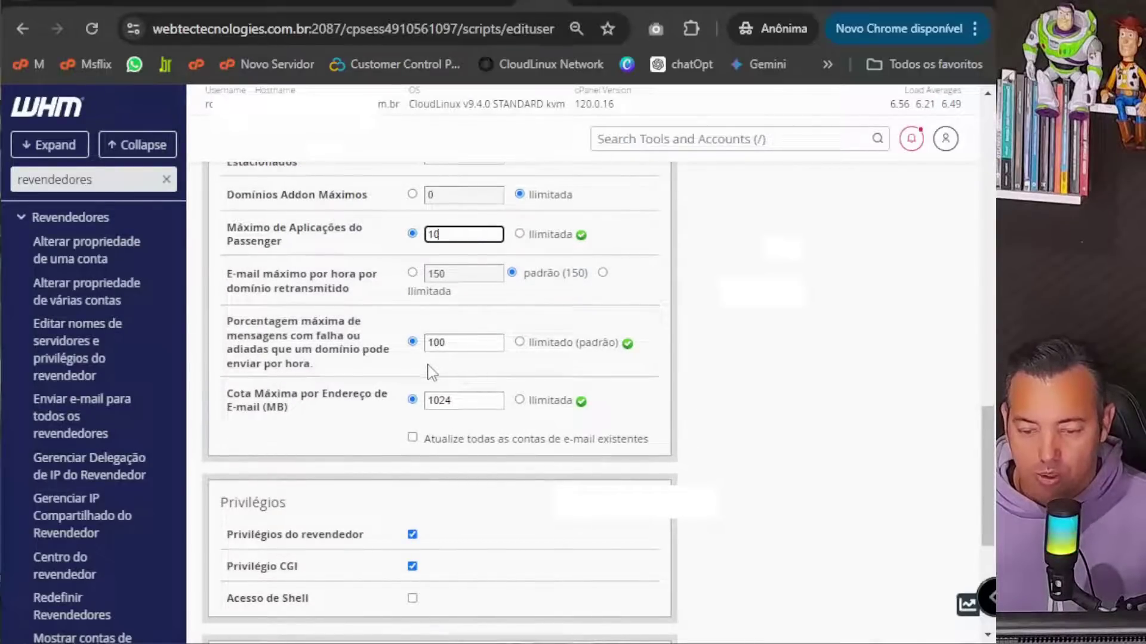
pyautogui.scroll(-2, 465, 364)
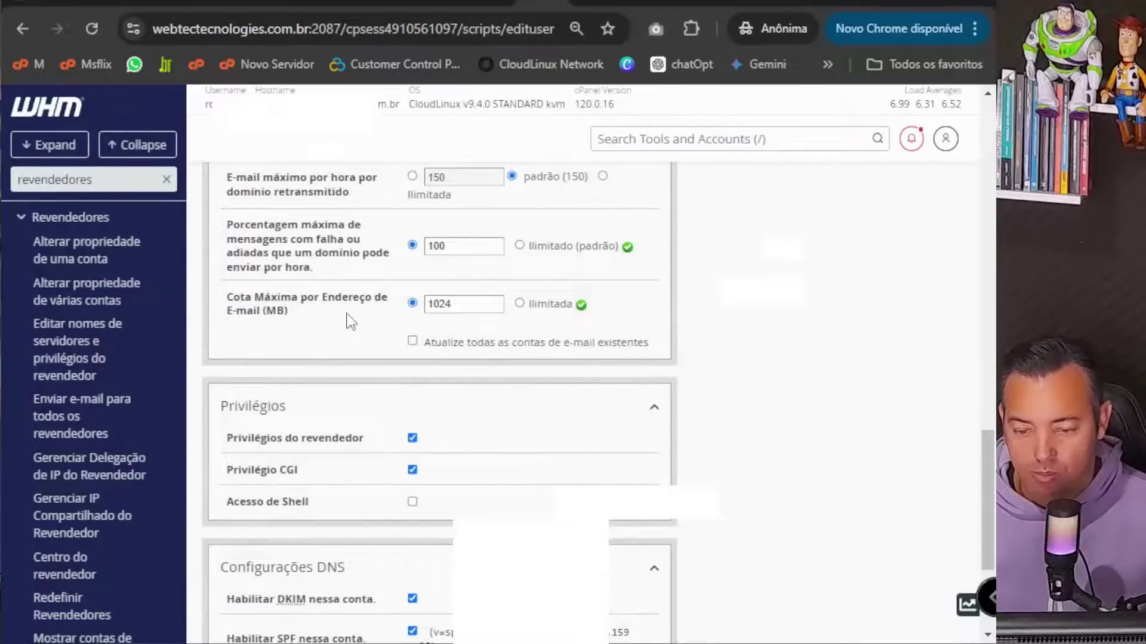
pyautogui.click(519, 304)
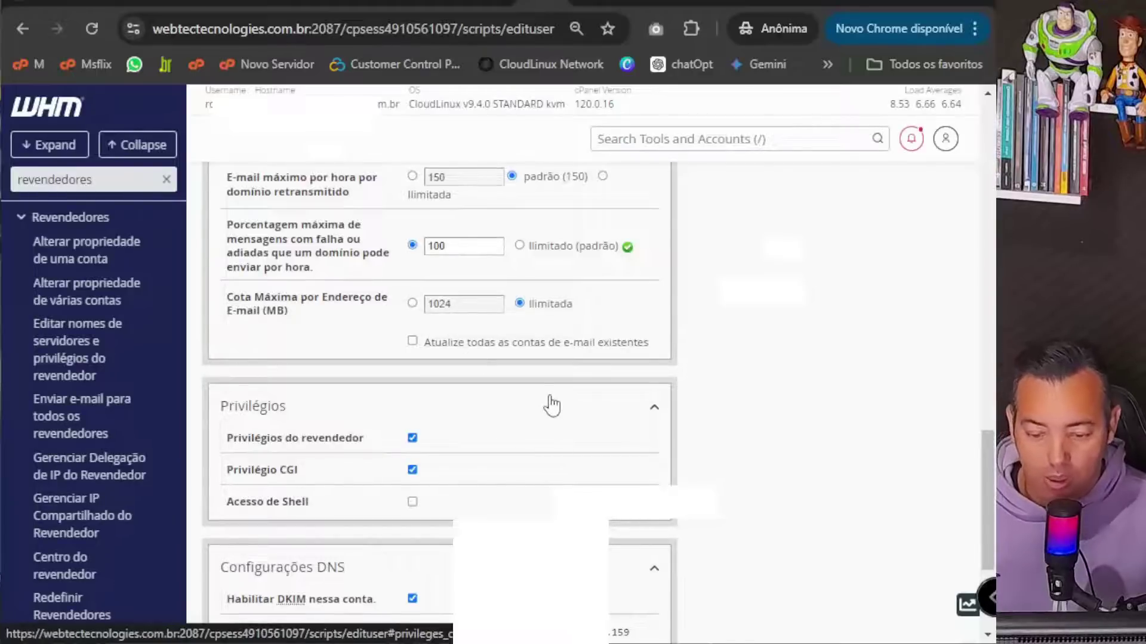
# Save the account changes, resolving the package conflict by creating a new package with the suggested "50GB - PLANO CLIENTE" based name
pyautogui.scroll(-2, 560, 405)
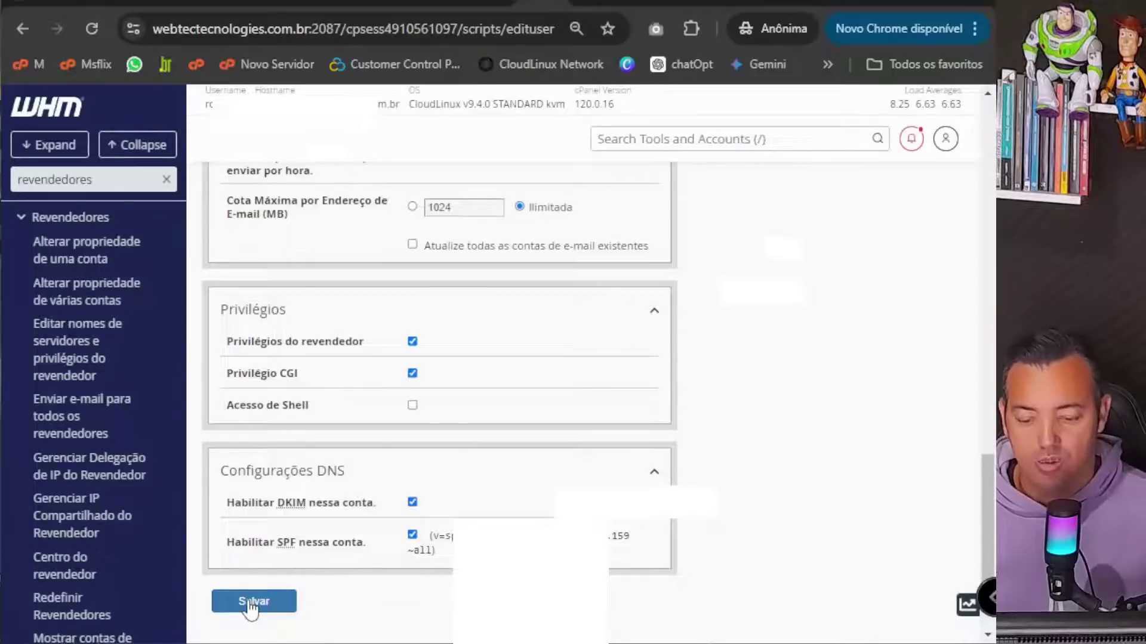
pyautogui.scroll(5, 460, 458)
pyautogui.scroll(3, 611, 520)
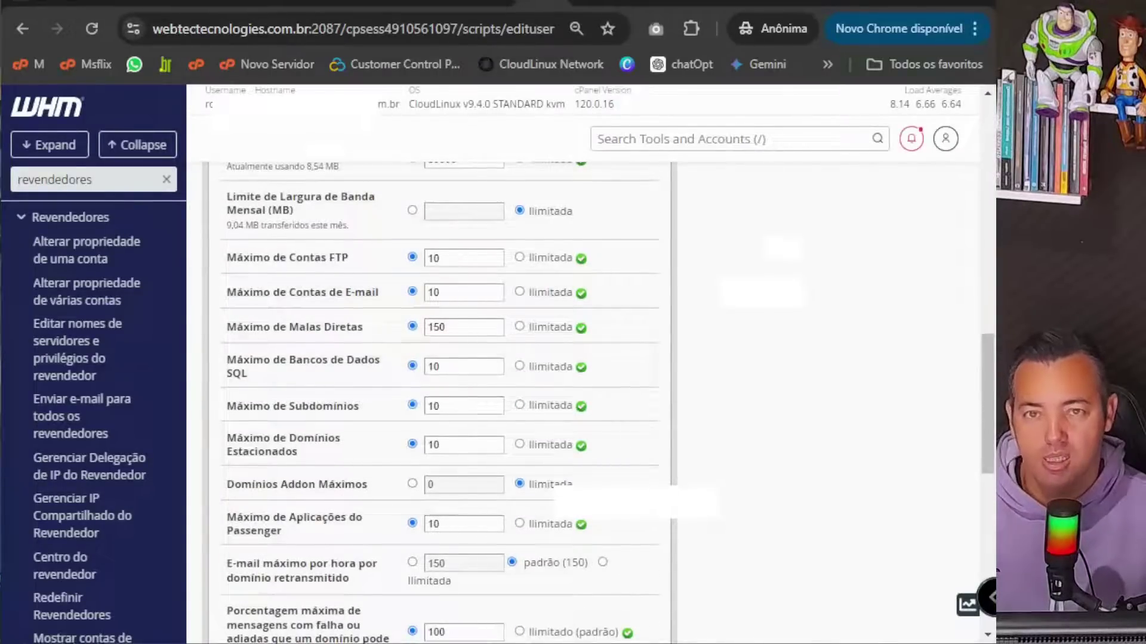
pyautogui.scroll(-10, 239, 484)
pyautogui.click(237, 475)
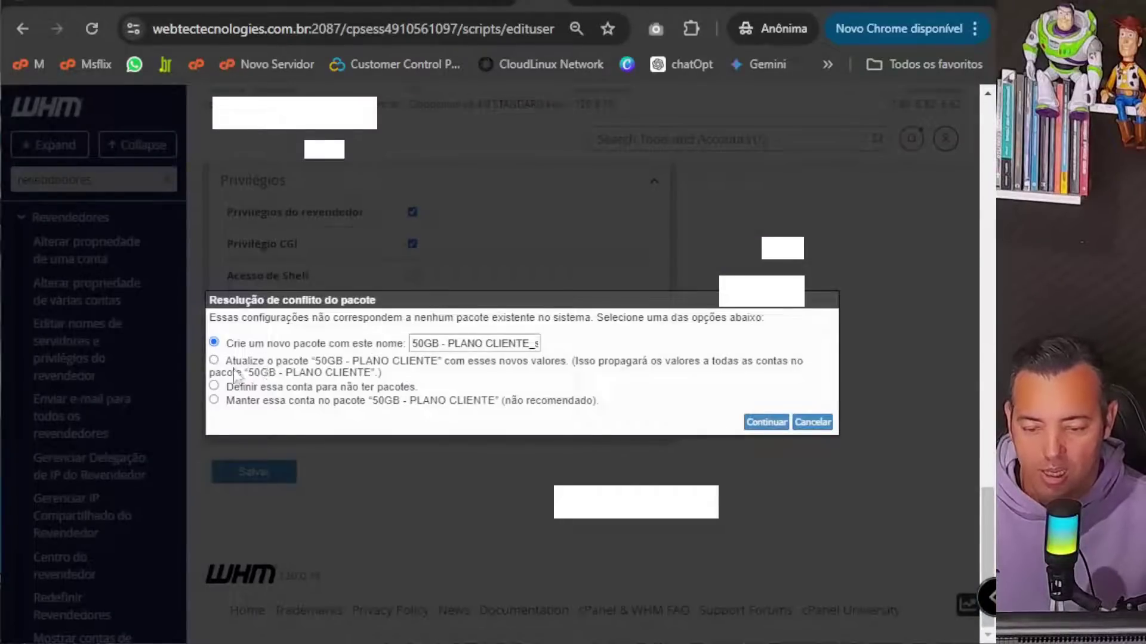
pyautogui.click(766, 424)
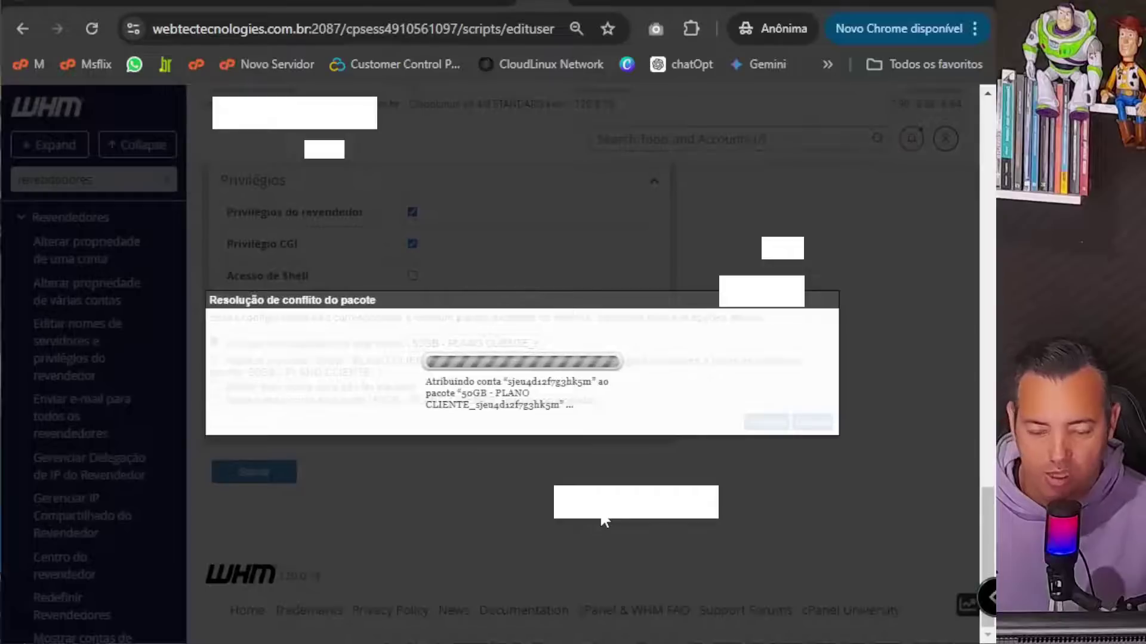
# Review the saved account's package, disk quota, other resource limits and basic information
pyautogui.scroll(2, 609, 519)
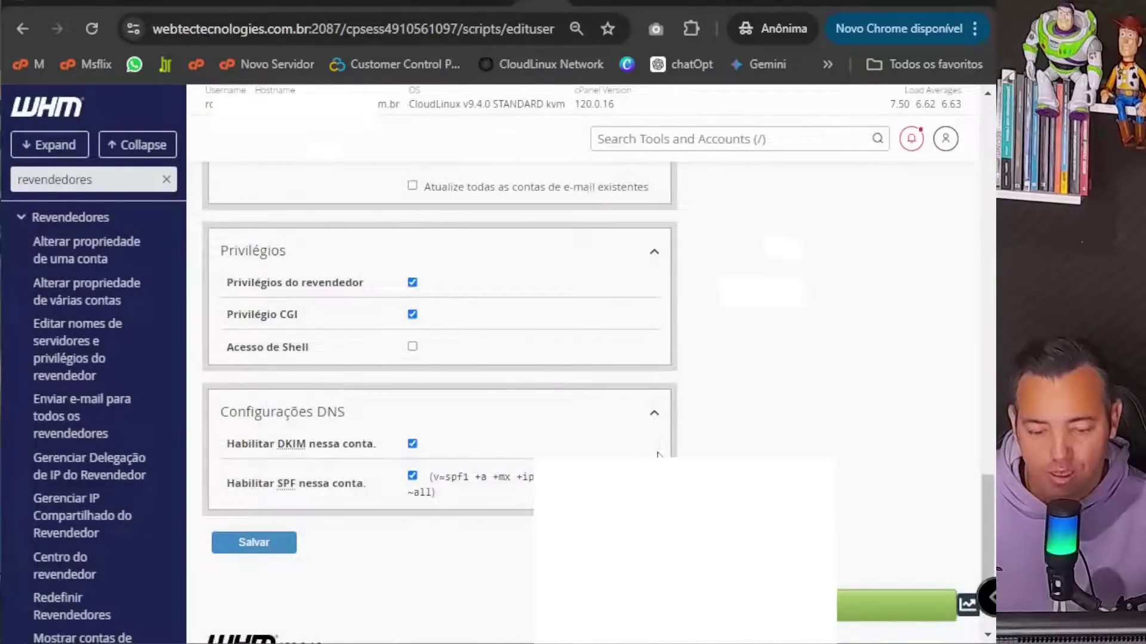
pyautogui.scroll(10, 440, 400)
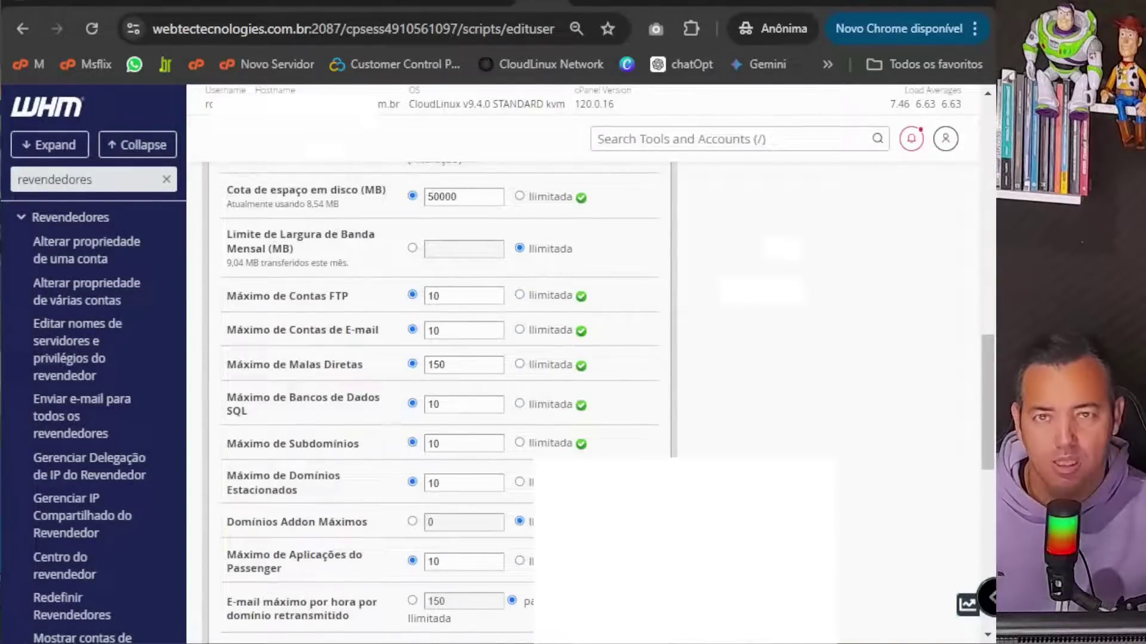
pyautogui.scroll(-2, 439, 400)
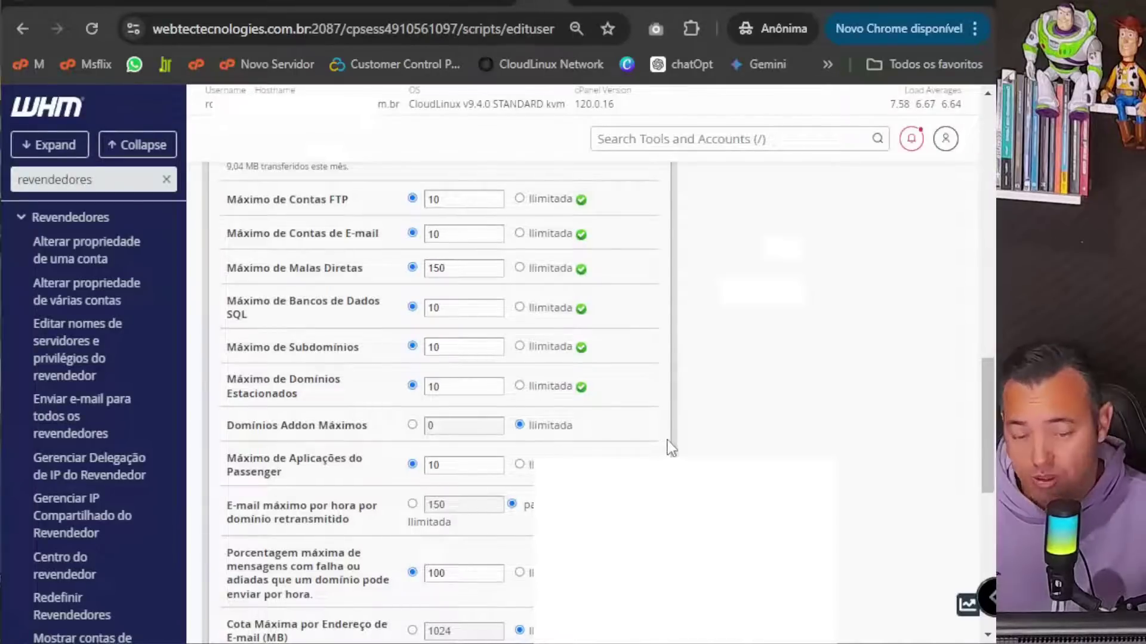
pyautogui.scroll(4, 678, 447)
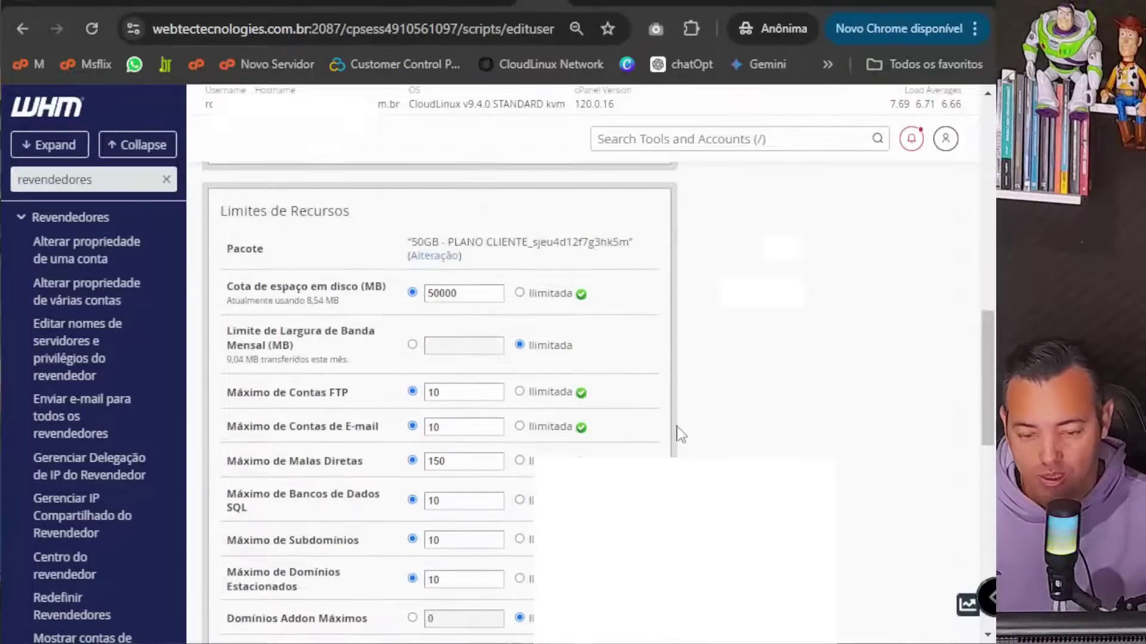
pyautogui.click(441, 295)
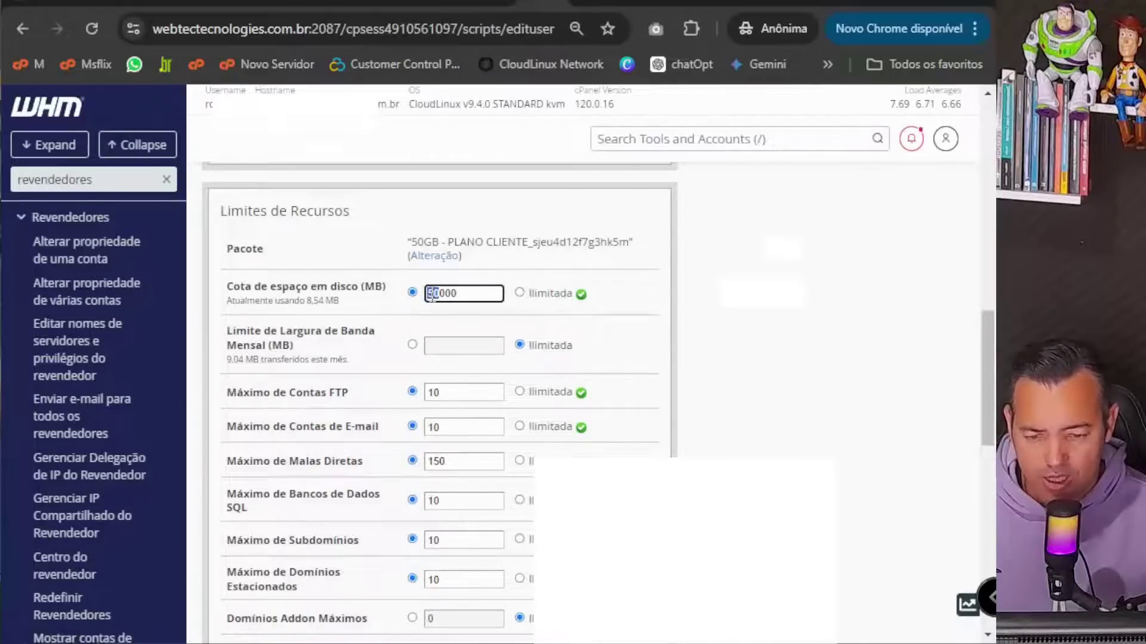
pyautogui.moveTo(469, 293); pyautogui.dragTo(429, 292)
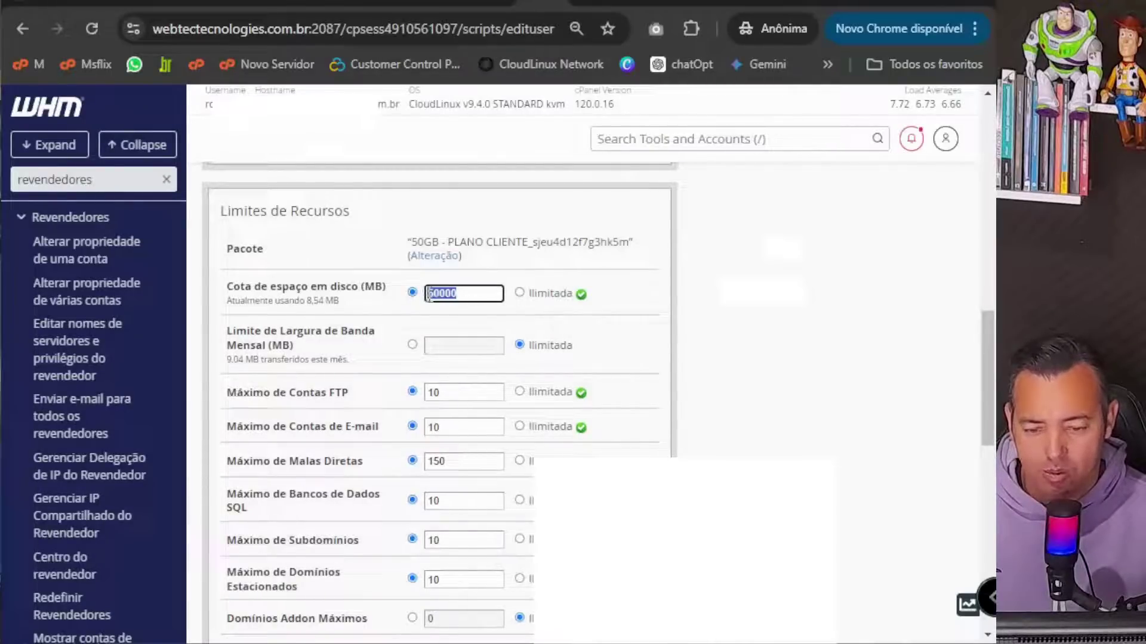
pyautogui.click(435, 294)
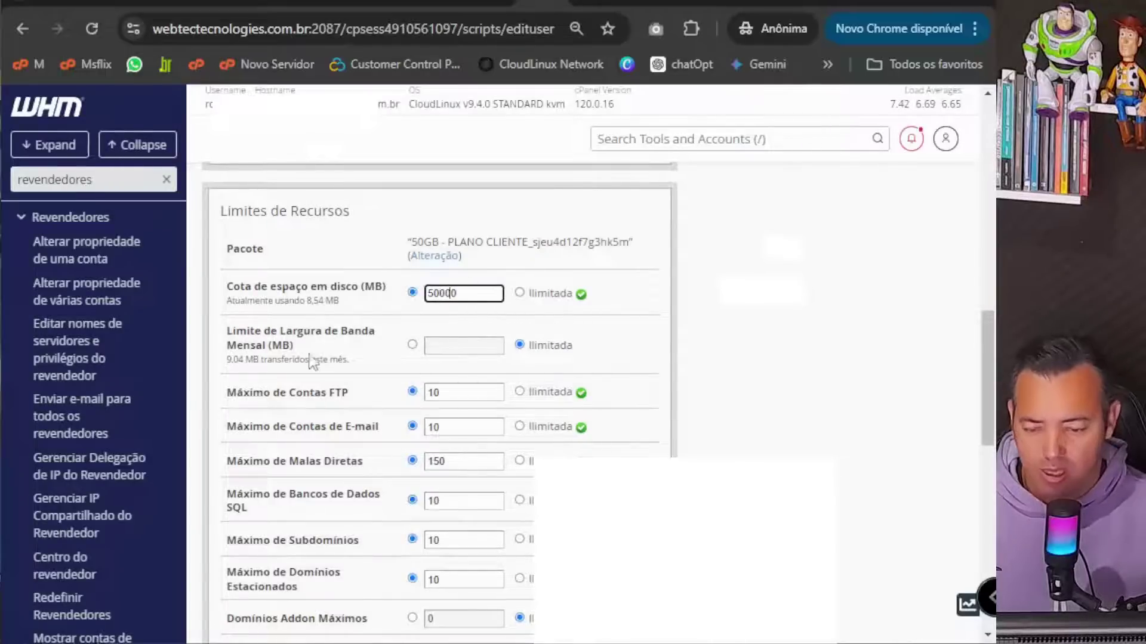
pyautogui.scroll(-3, 764, 428)
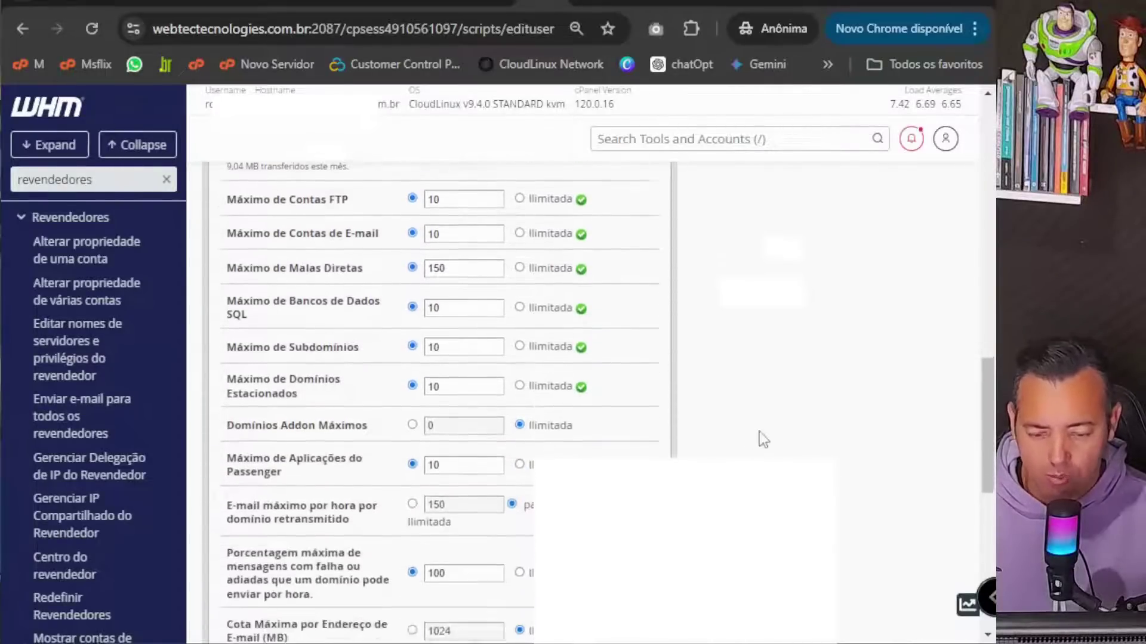
pyautogui.scroll(-3, 752, 429)
pyautogui.scroll(12, 752, 429)
pyautogui.scroll(4, 752, 428)
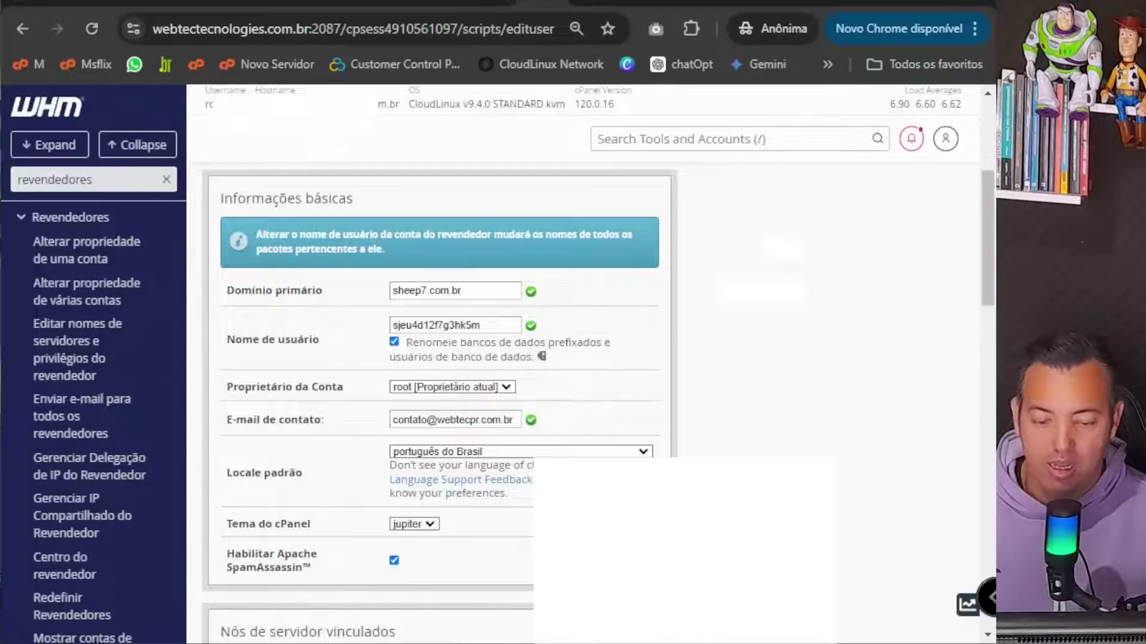
pyautogui.scroll(-10, 702, 449)
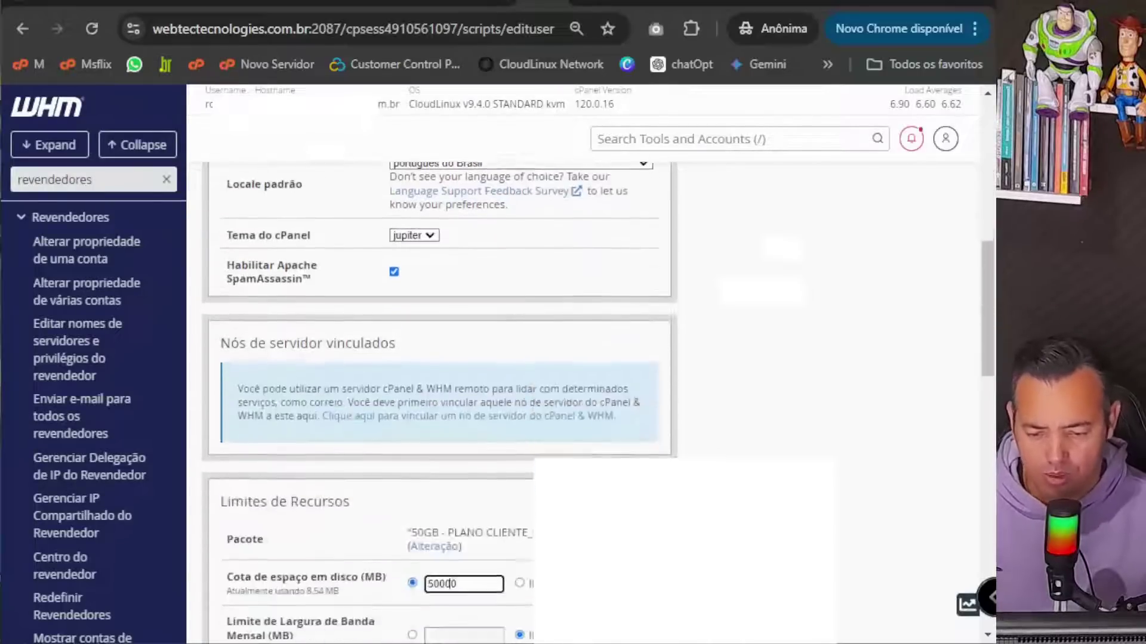
pyautogui.scroll(-10, 704, 448)
pyautogui.scroll(10, 706, 448)
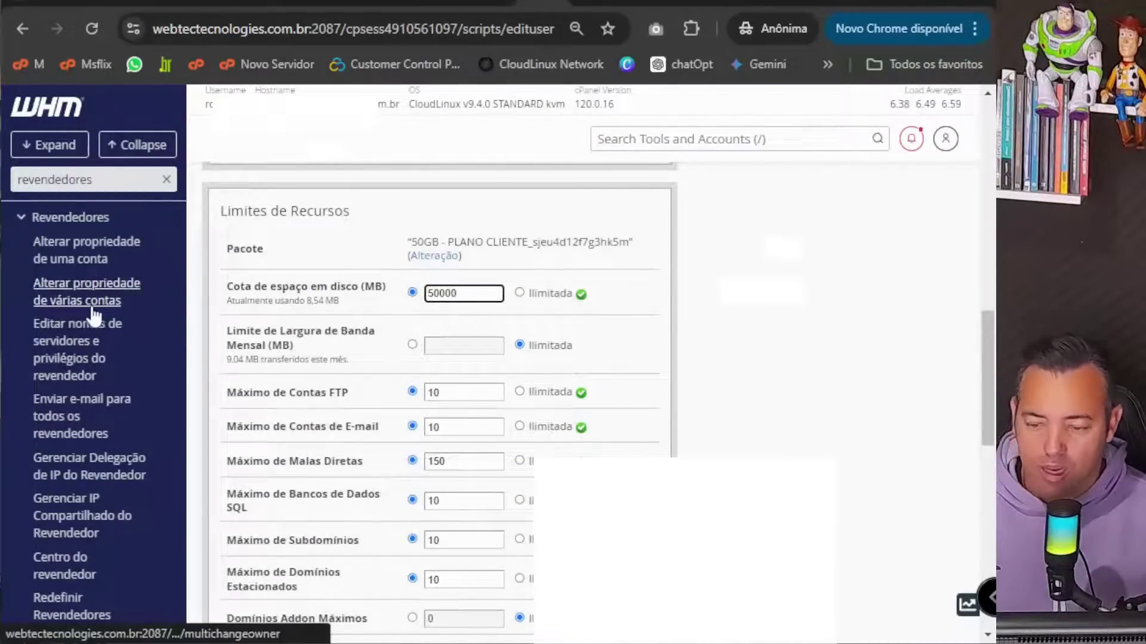
# Open Alterar propriedade de uma conta in a new tab, and filter the Modificar uma Conta list by "she"
pyautogui.rightClick(73, 263)
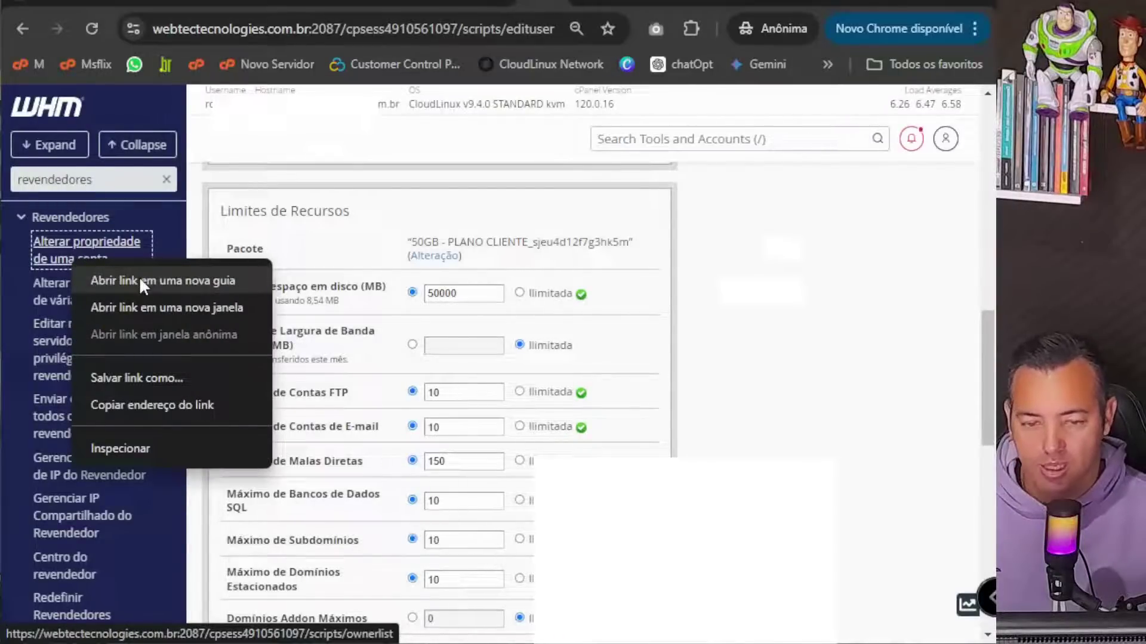
pyautogui.click(139, 281)
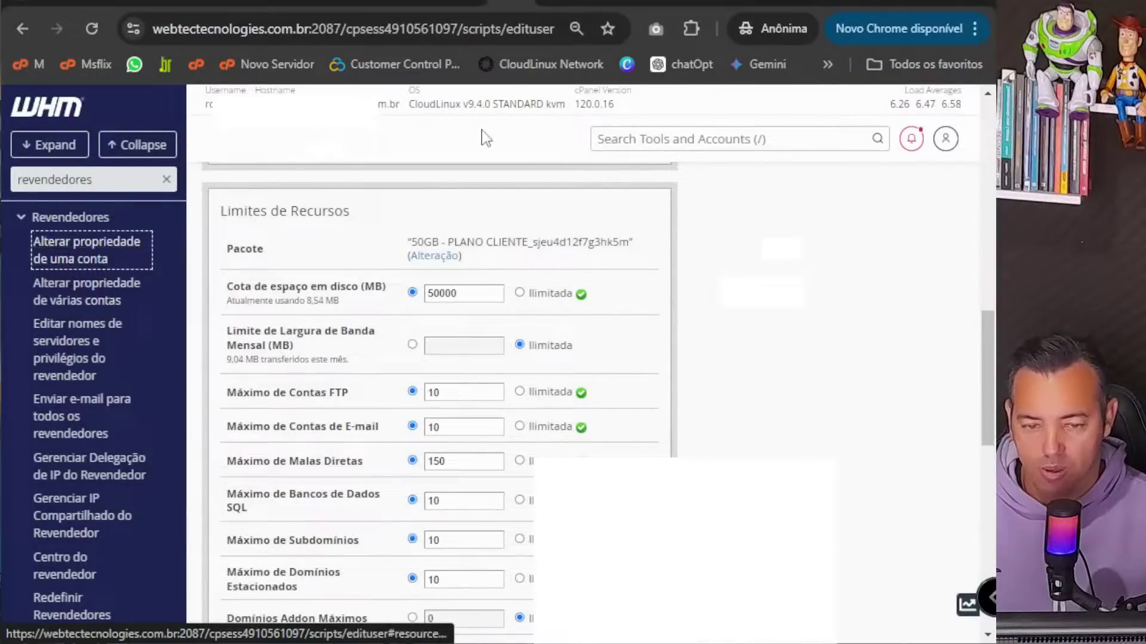
pyautogui.click(558, 8)
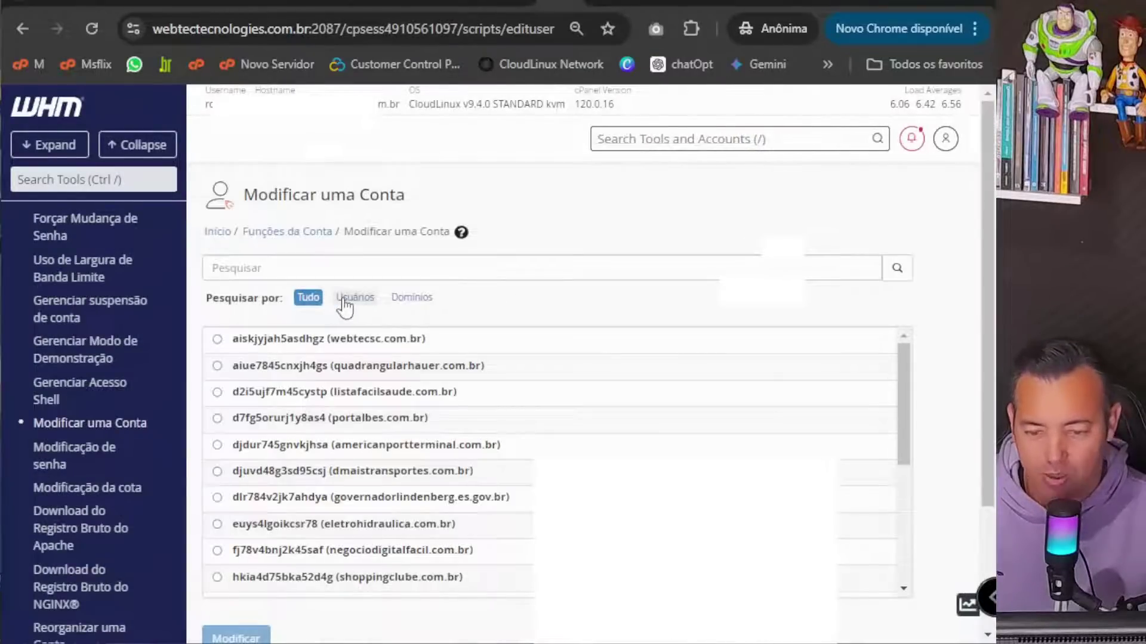
pyautogui.click(303, 268)
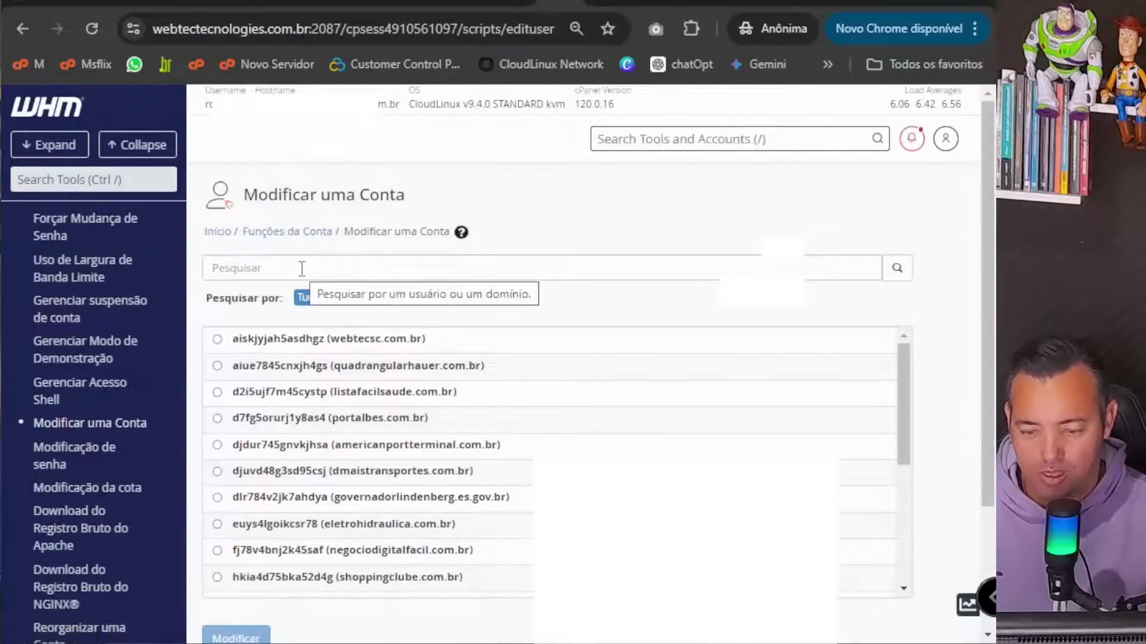
pyautogui.write('she')
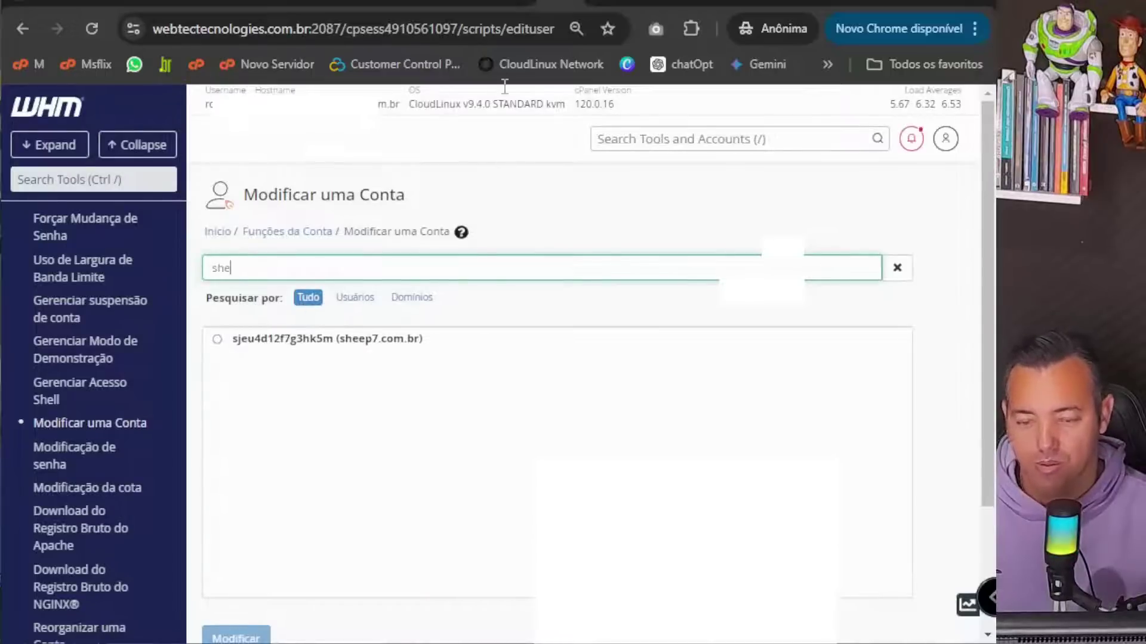
pyautogui.click(540, 4)
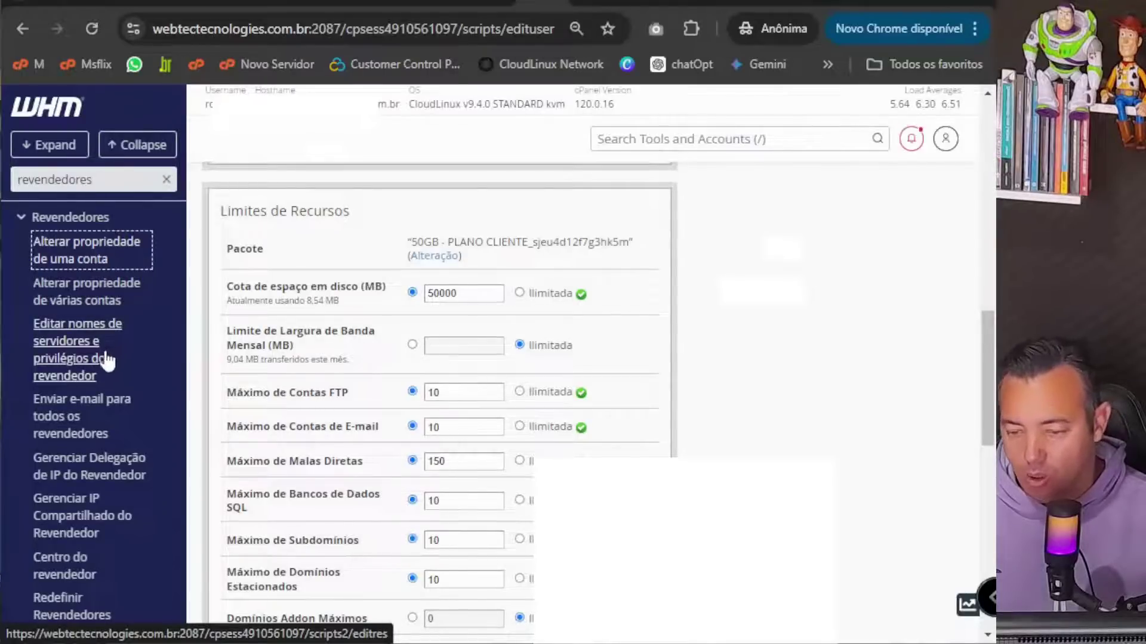
# Open Editar nomes de servidores e privilégios do revendedor in a new tab and find "drive" on its page
pyautogui.rightClick(78, 369)
pyautogui.click(134, 380)
pyautogui.click(554, 3)
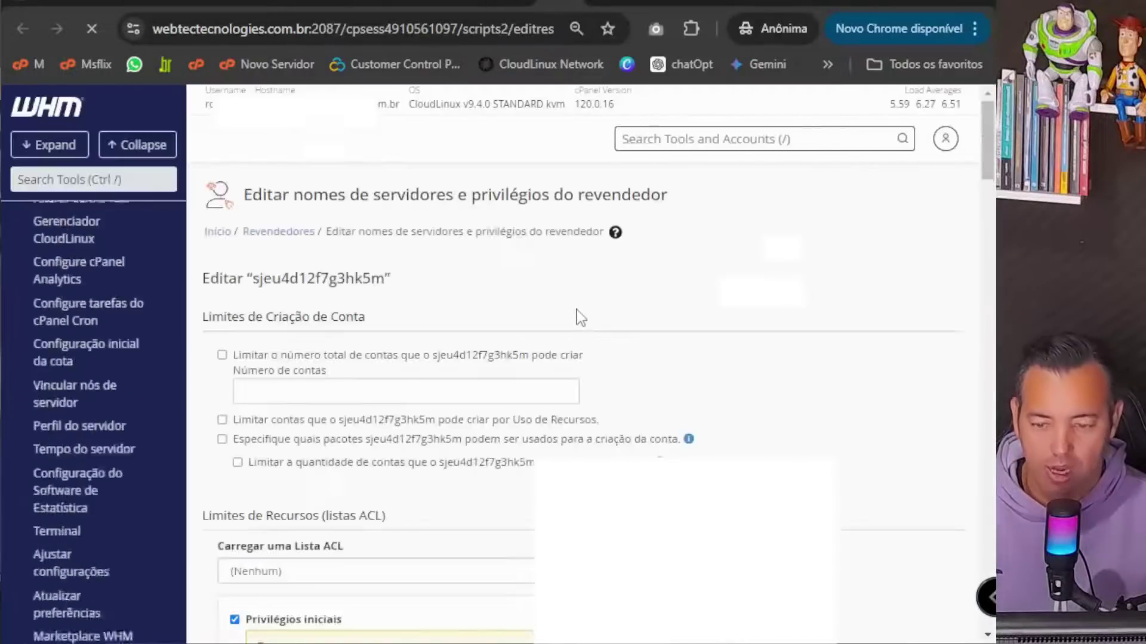
pyautogui.hotkey('ctrl', 'f')
pyautogui.scroll(5, 838, 386)
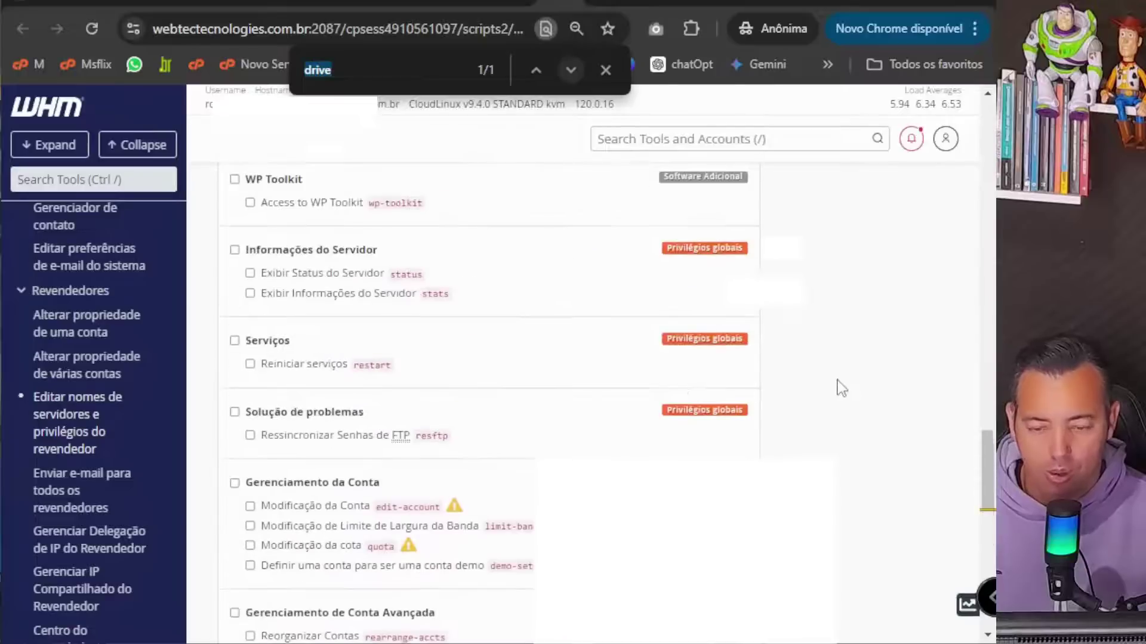
# Close the page search and review the reseller's Limites de Criação de Conta options
pyautogui.scroll(10, 477, 358)
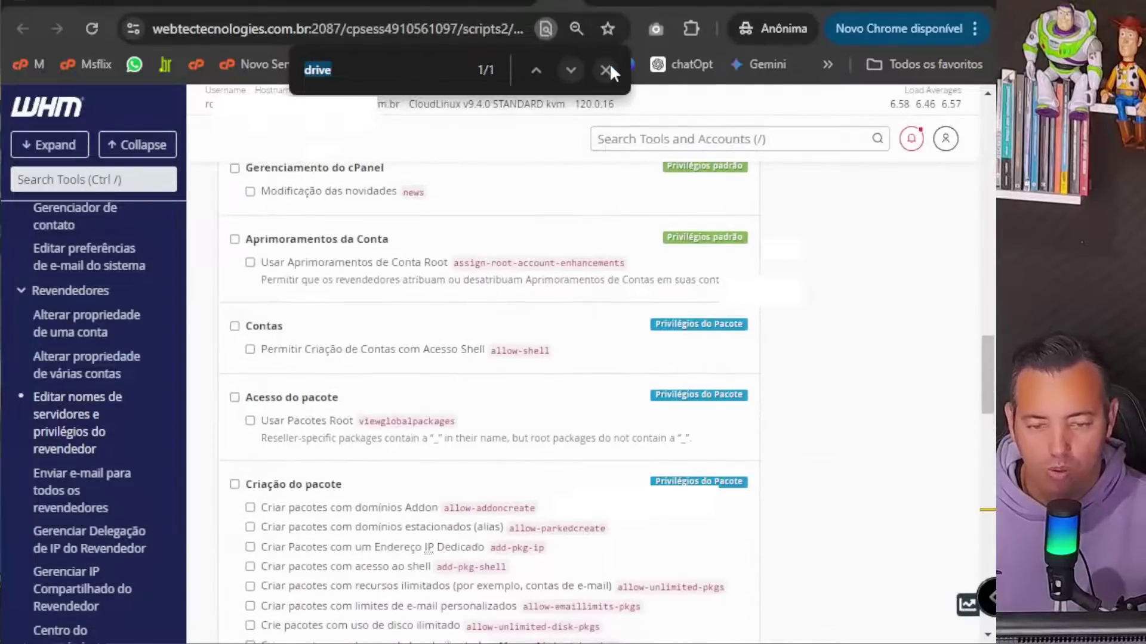
pyautogui.click(610, 66)
pyautogui.scroll(6, 864, 370)
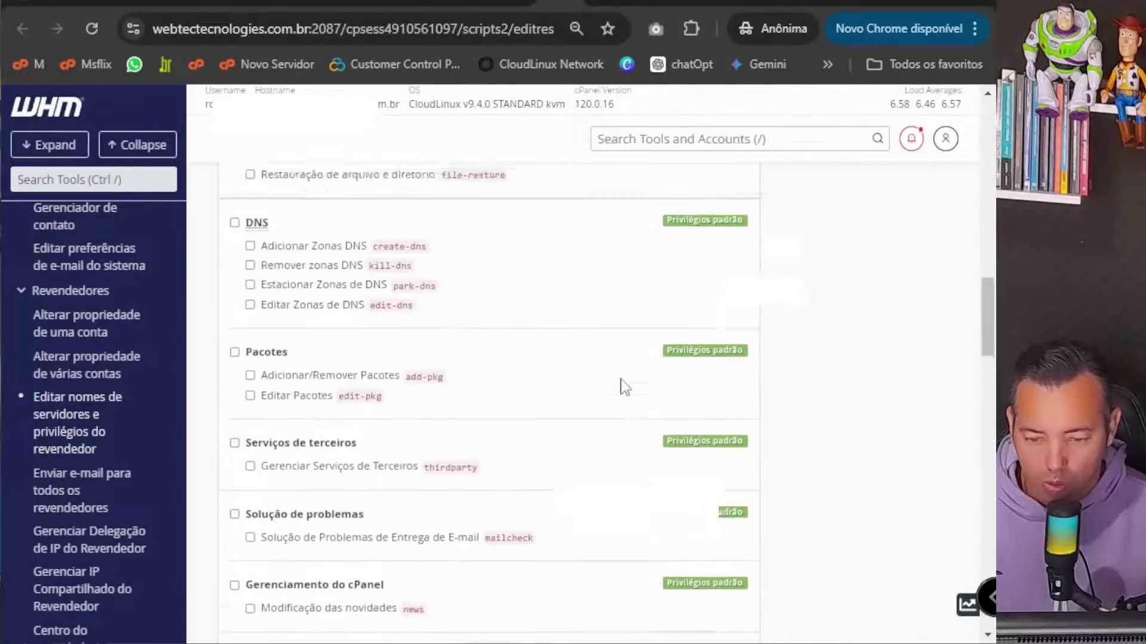
pyautogui.scroll(15, 600, 379)
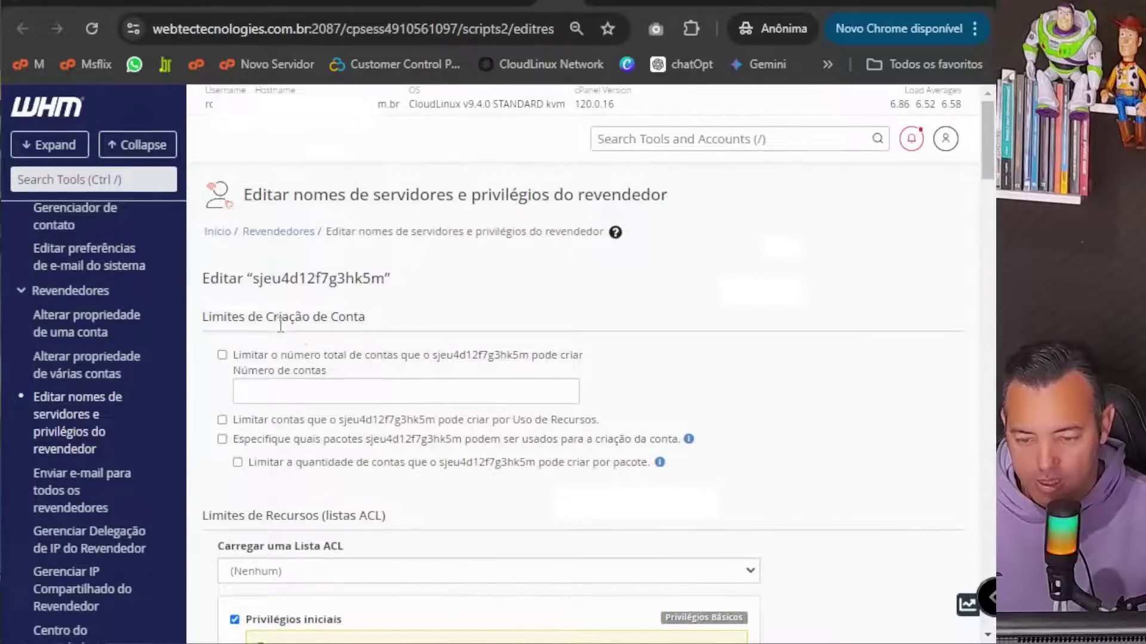
pyautogui.scroll(-2, 473, 352)
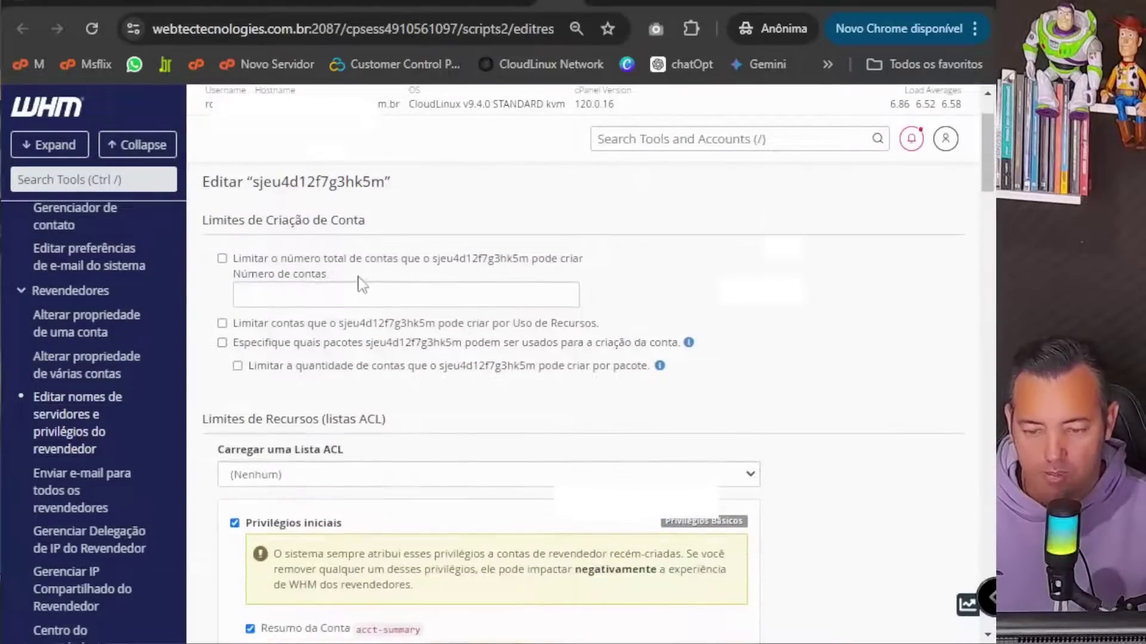
pyautogui.click(277, 300)
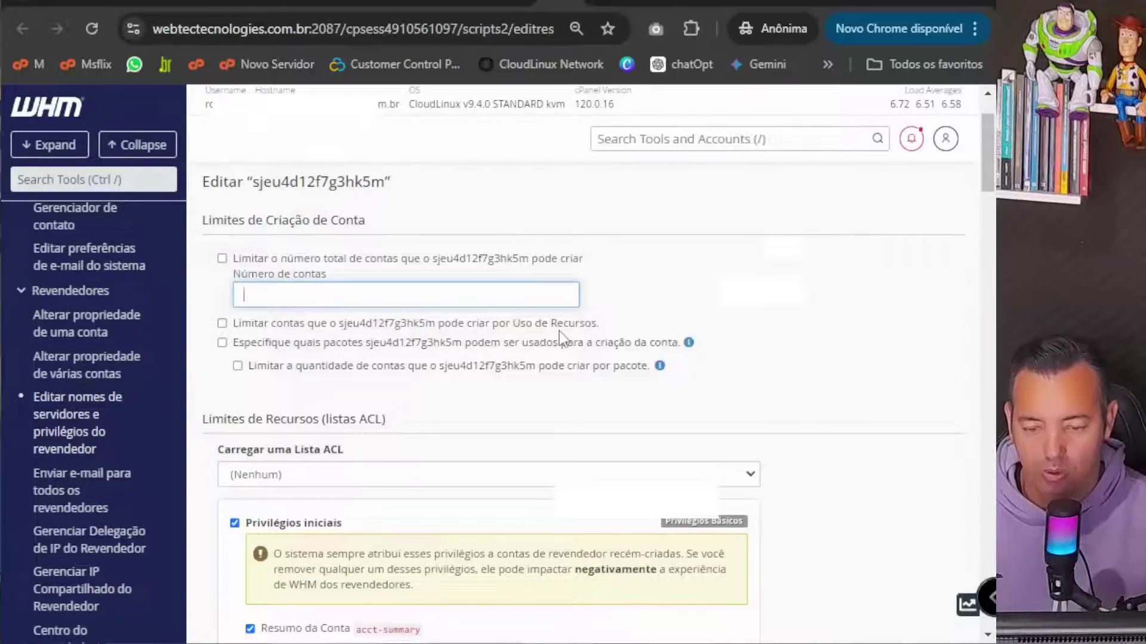
pyautogui.scroll(2, 632, 338)
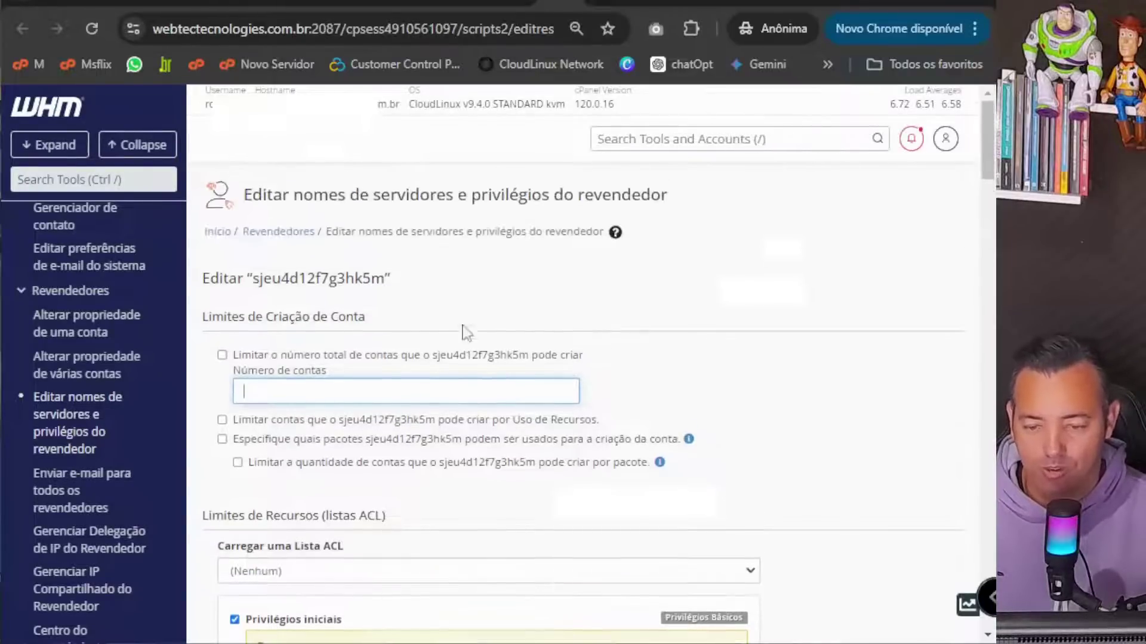
# Compare the reseller's username with the one on the sheep7.com.br Modificar uma Conta page and review that account's resource limits
pyautogui.moveTo(253, 286); pyautogui.dragTo(355, 280)
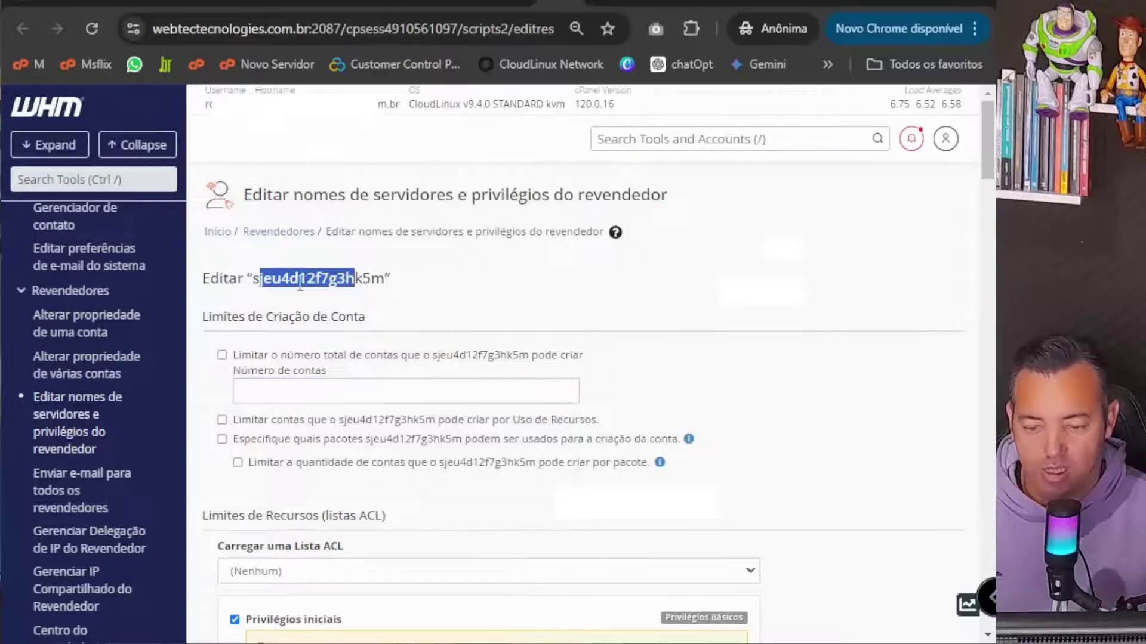
pyautogui.click(356, 281)
pyautogui.moveTo(253, 282); pyautogui.dragTo(385, 279)
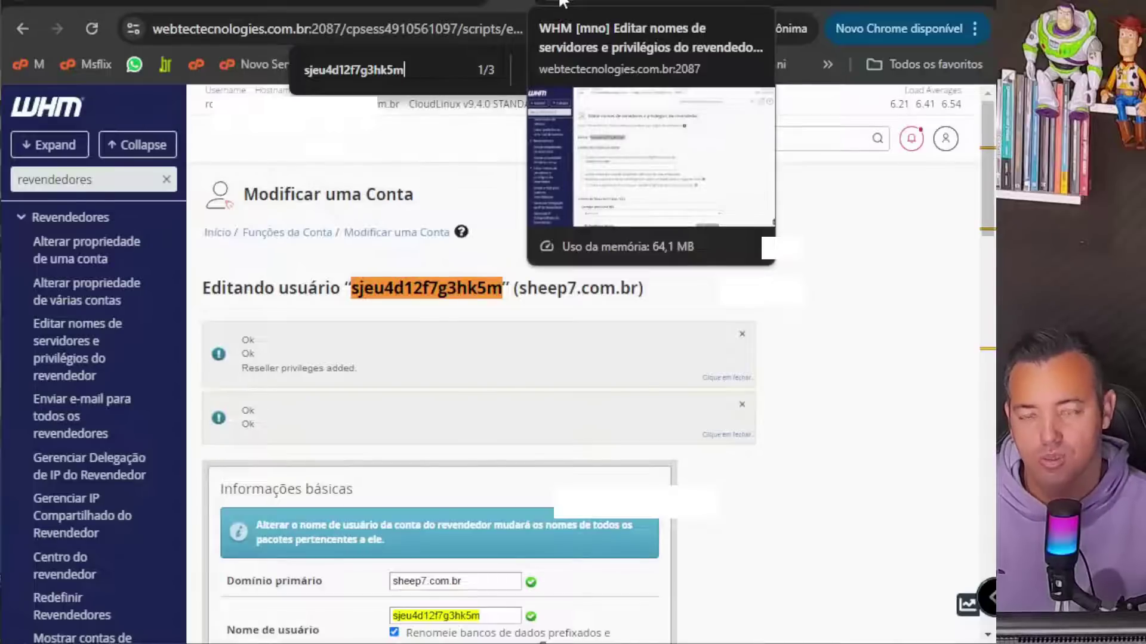
pyautogui.scroll(-15, 780, 401)
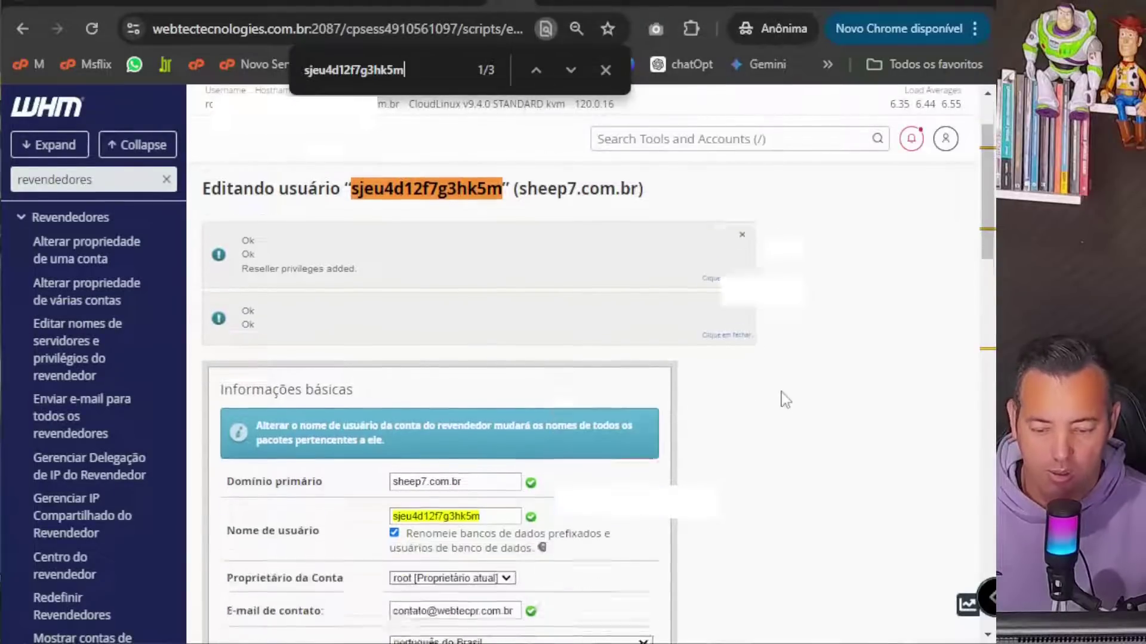
pyautogui.scroll(-2, 304, 318)
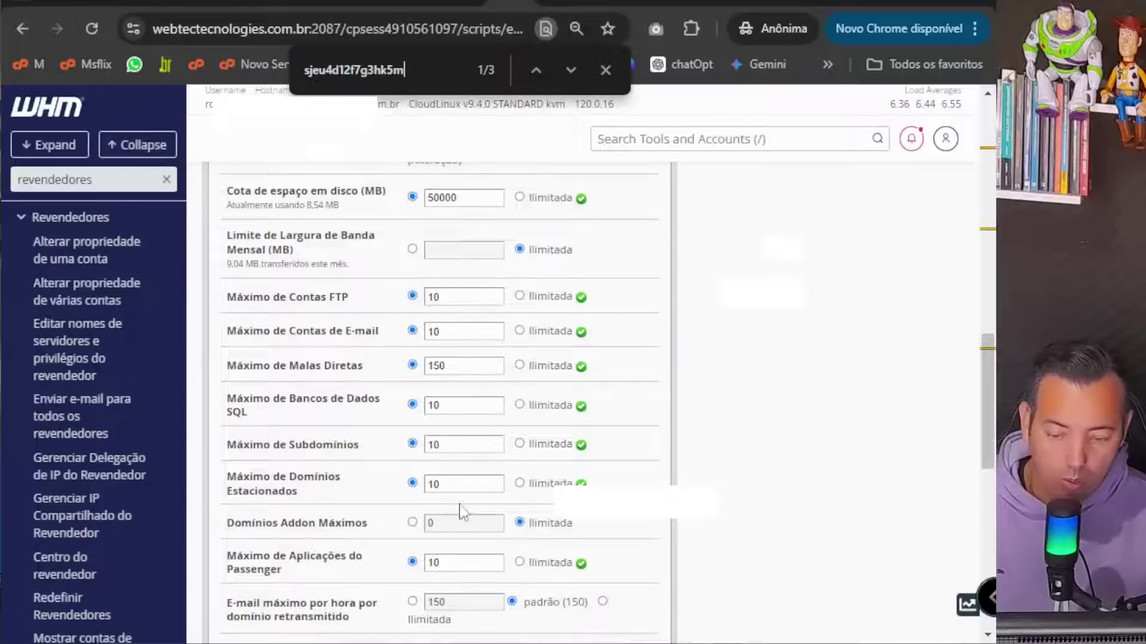
# Back on the reseller privileges page, limit the total number of accounts the reseller can create to 10
pyautogui.click(550, 3)
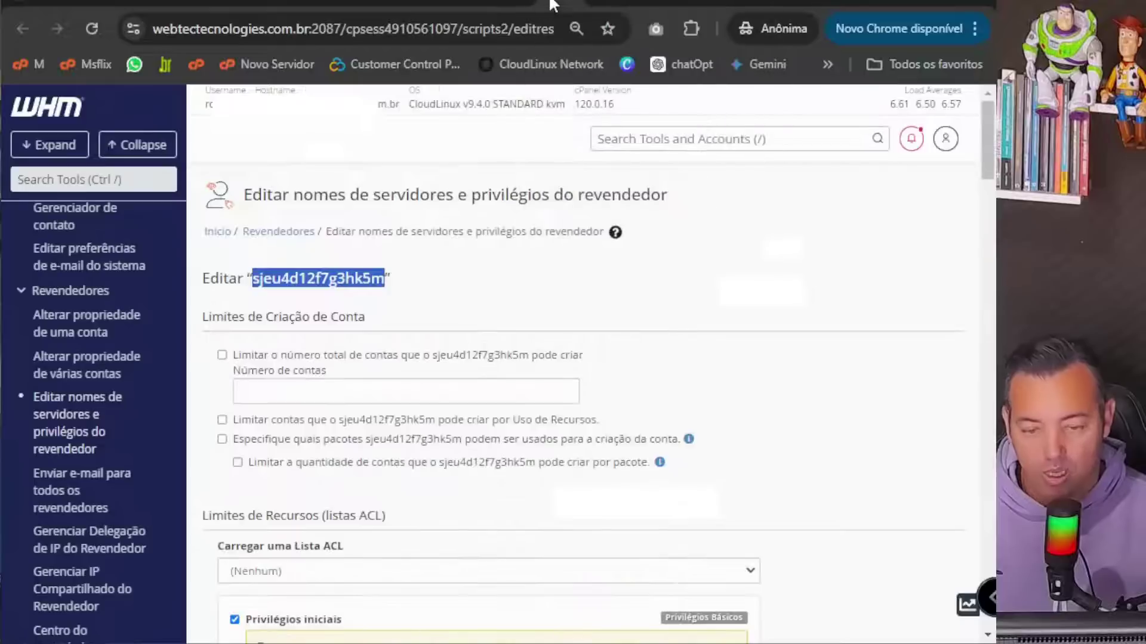
pyautogui.scroll(-3, 371, 363)
pyautogui.scroll(1, 316, 274)
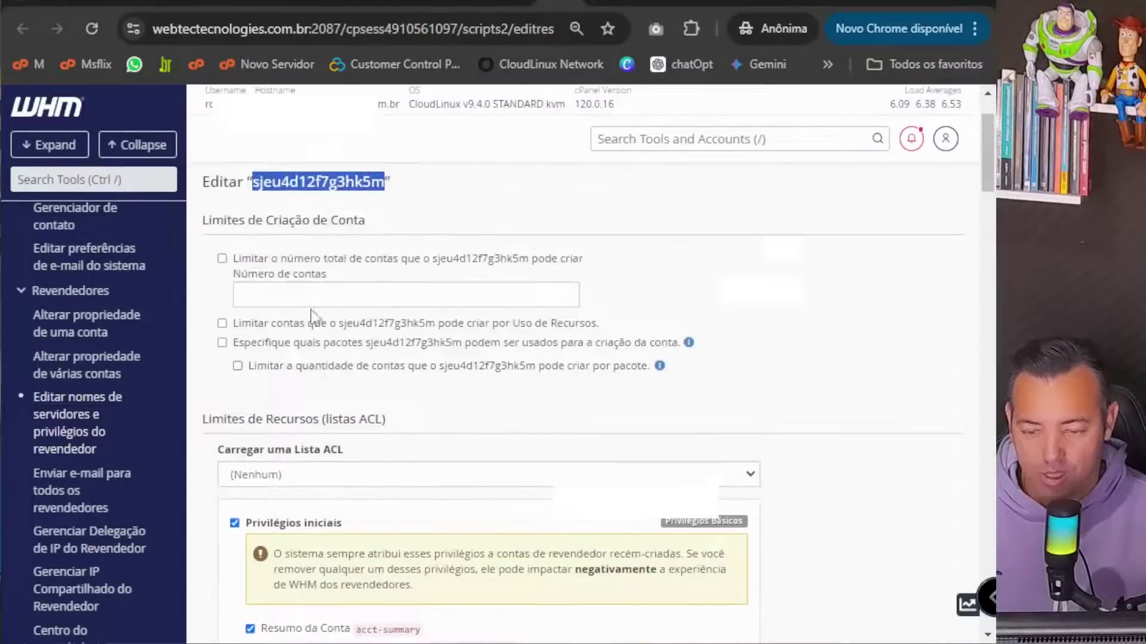
pyautogui.click(222, 259)
pyautogui.click(271, 296)
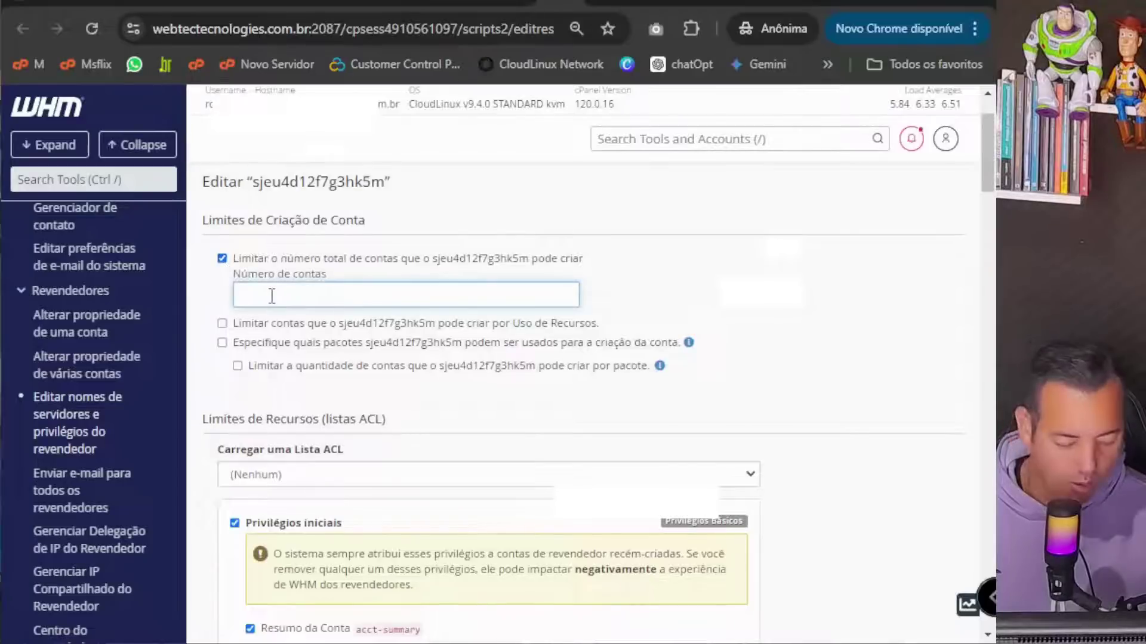
pyautogui.write('10')
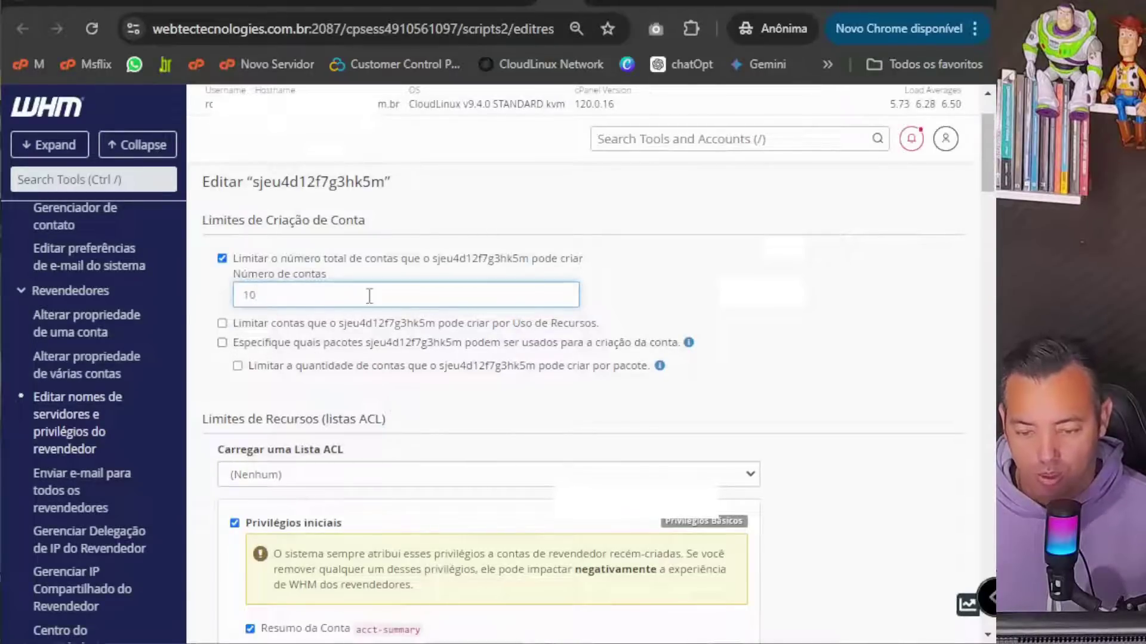
# Try restricting which packages the reseller may use, with and without a per-package account limit, and clear the restriction
pyautogui.scroll(-2, 251, 310)
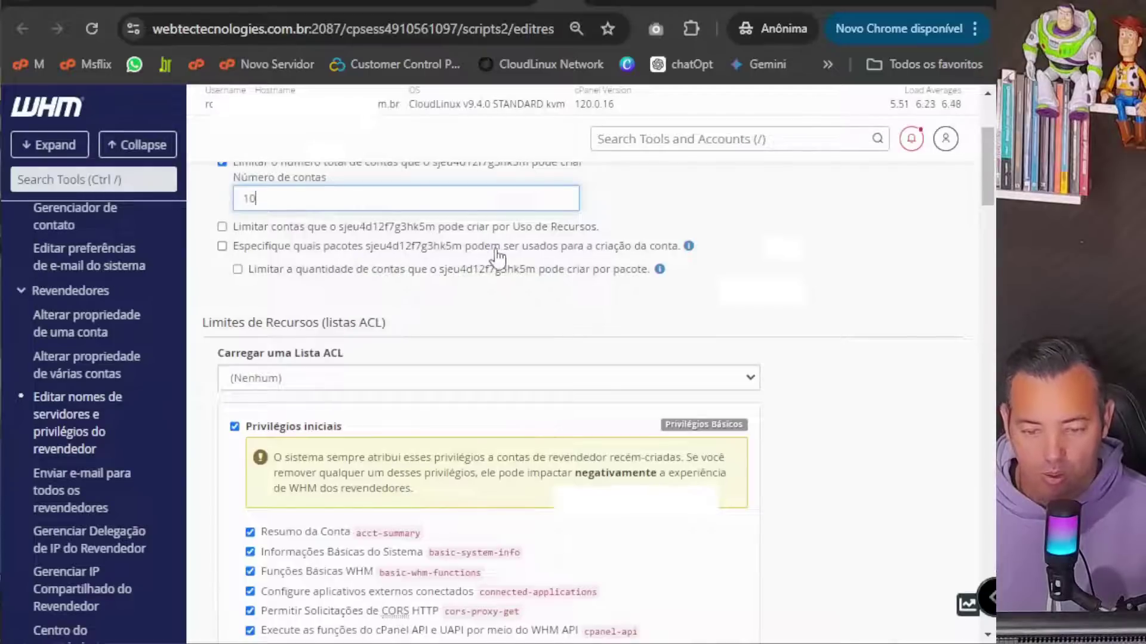
pyautogui.click(226, 255)
pyautogui.click(223, 246)
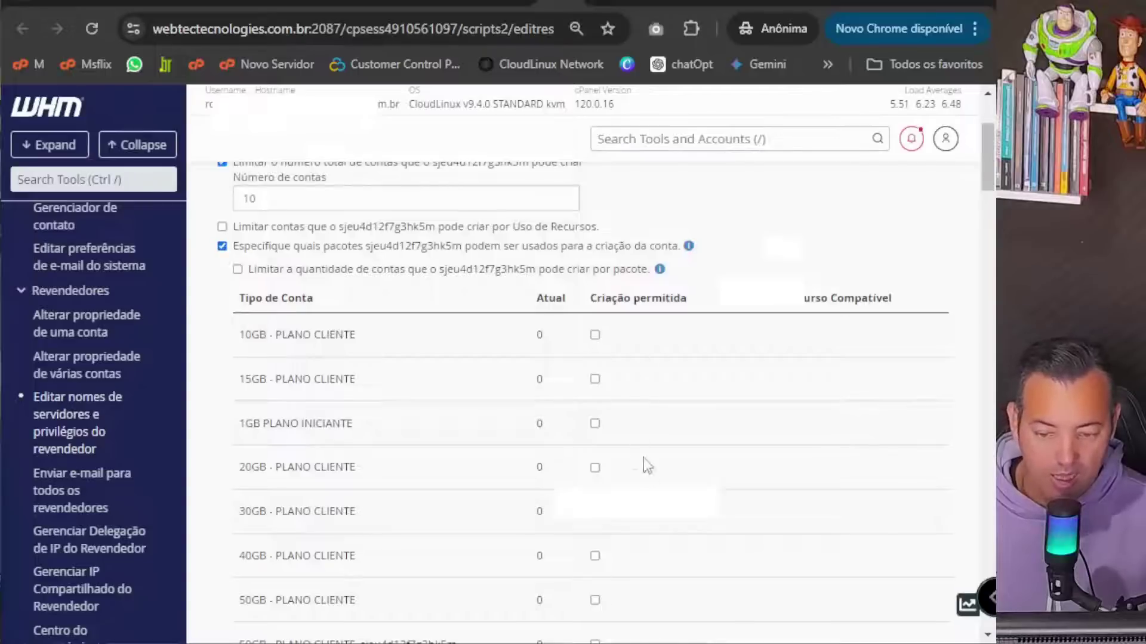
pyautogui.click(223, 247)
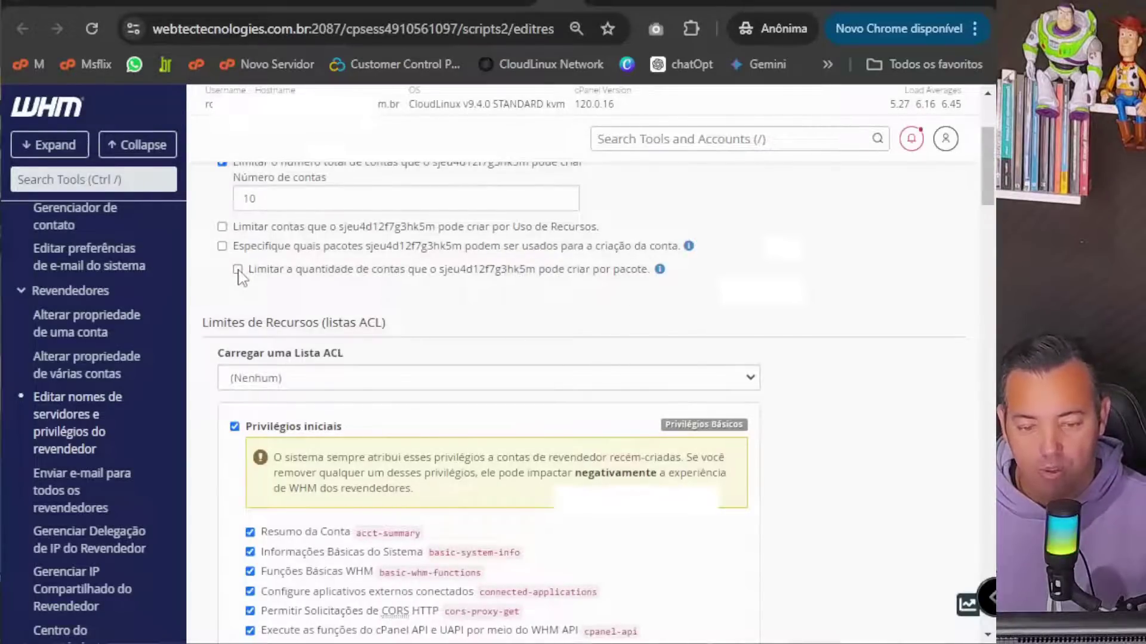
pyautogui.click(237, 269)
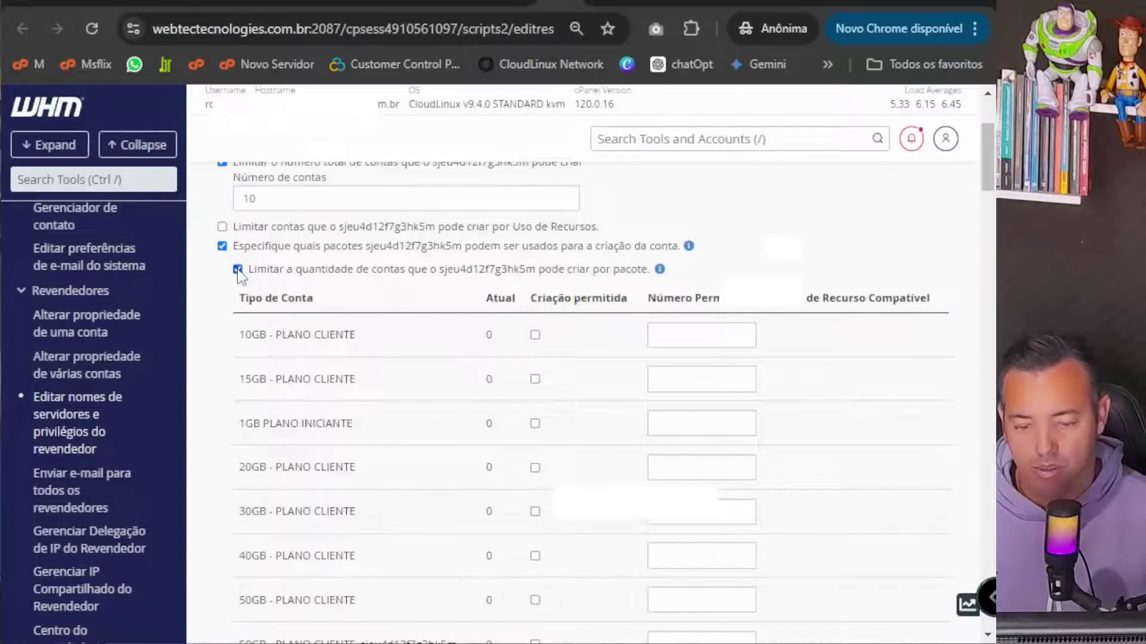
pyautogui.click(749, 328)
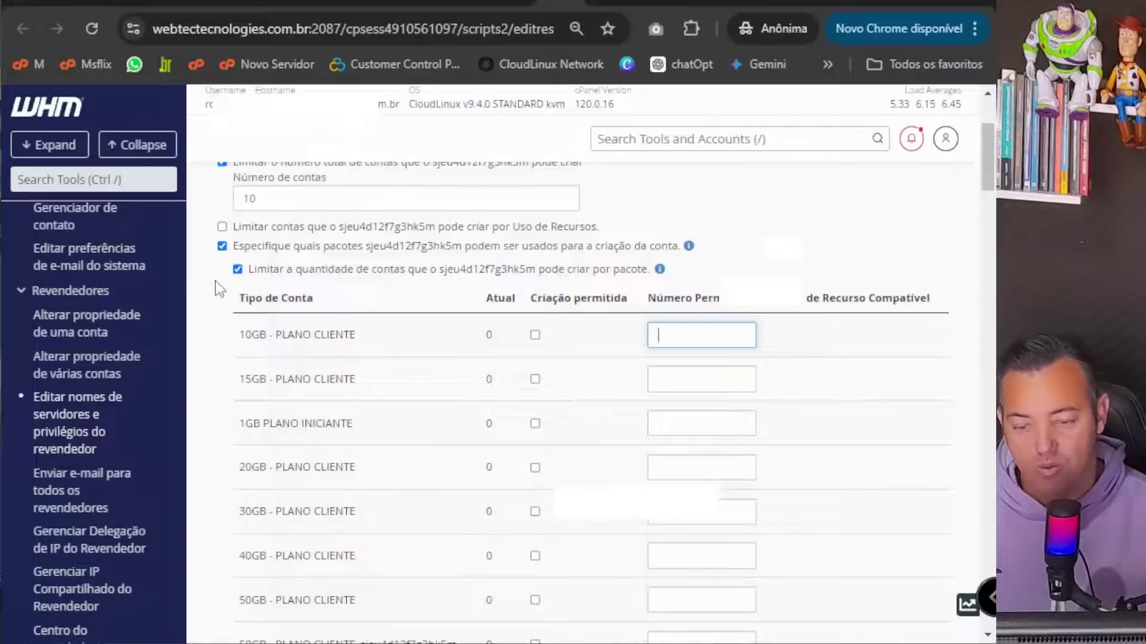
pyautogui.click(222, 247)
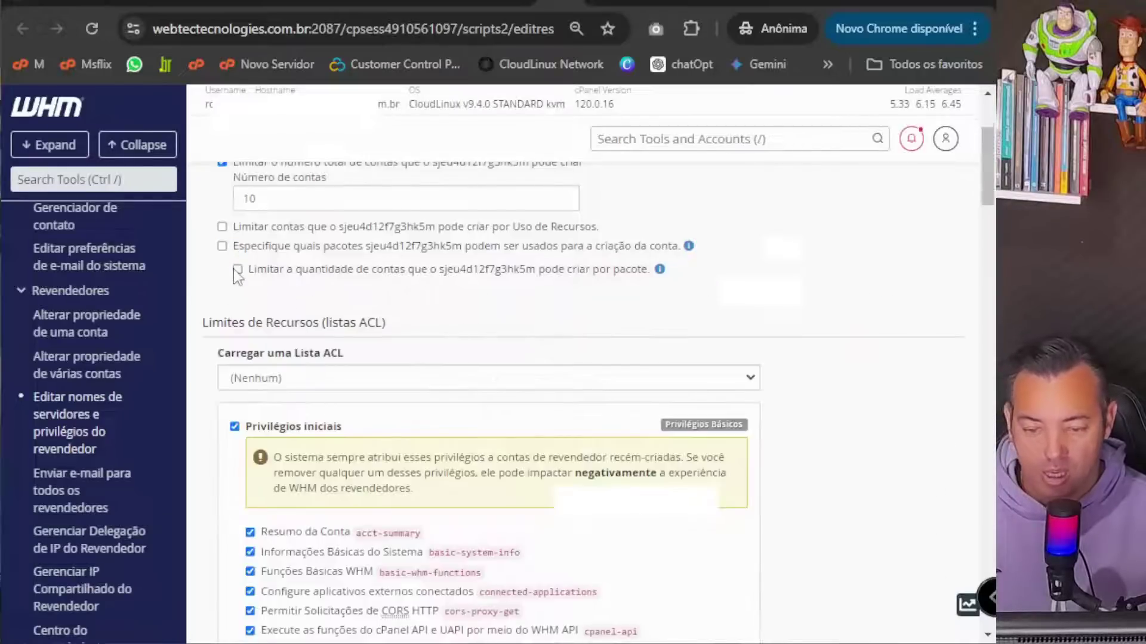
# Try limiting the number of accounts per package, look through the package list, and clear both package options
pyautogui.click(238, 270)
pyautogui.click(702, 376)
pyautogui.click(702, 335)
pyautogui.click(703, 423)
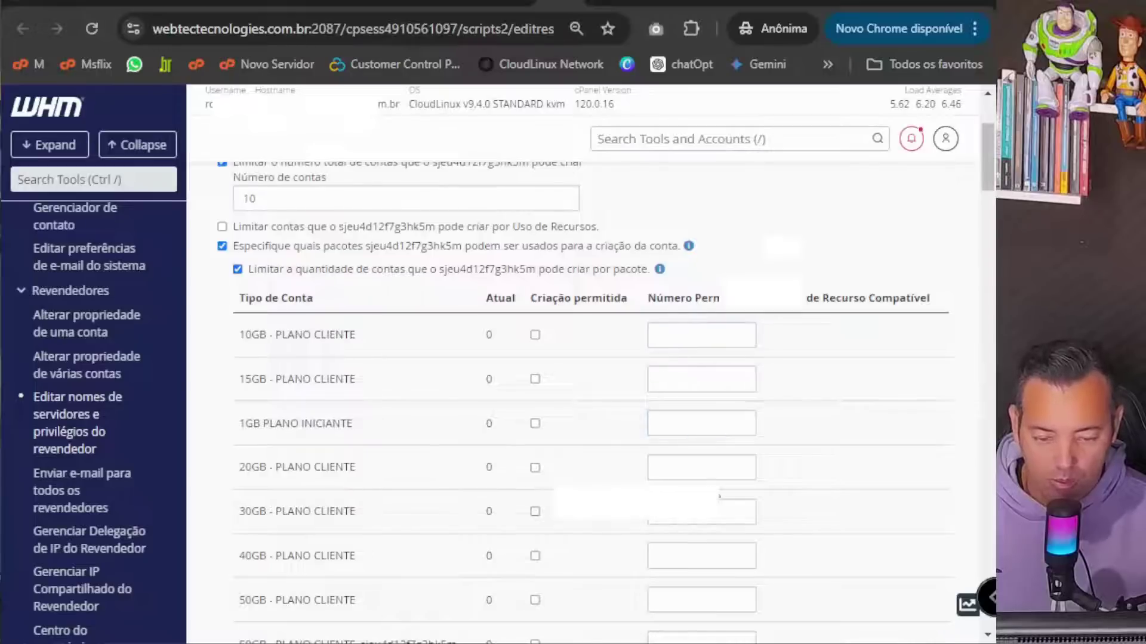
pyautogui.scroll(-9, 404, 455)
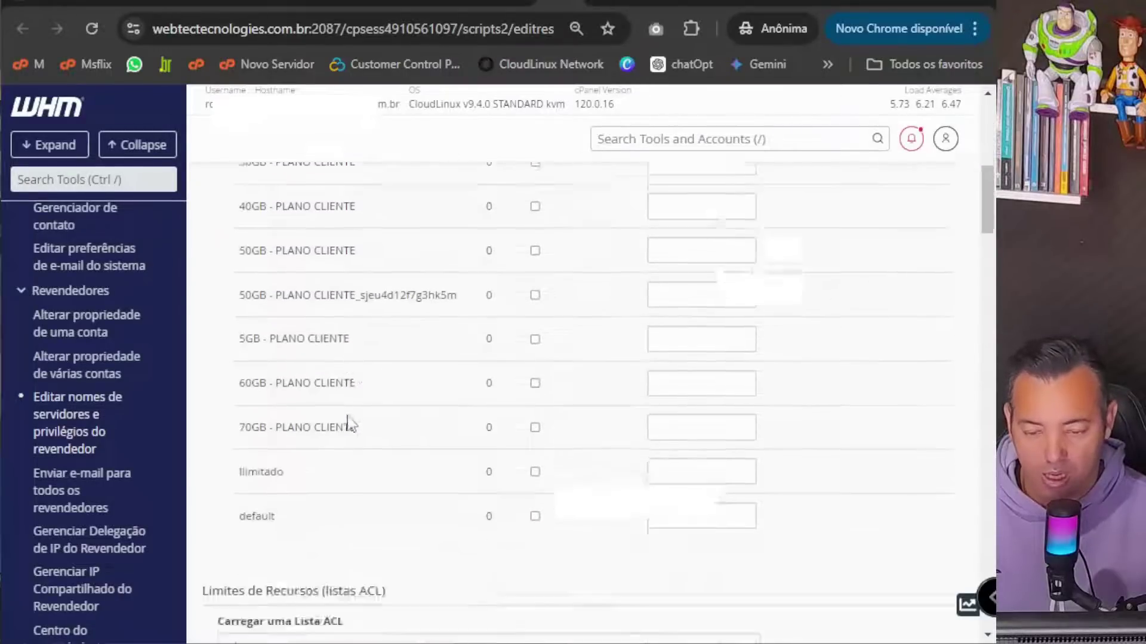
pyautogui.scroll(4, 485, 496)
pyautogui.scroll(6, 486, 495)
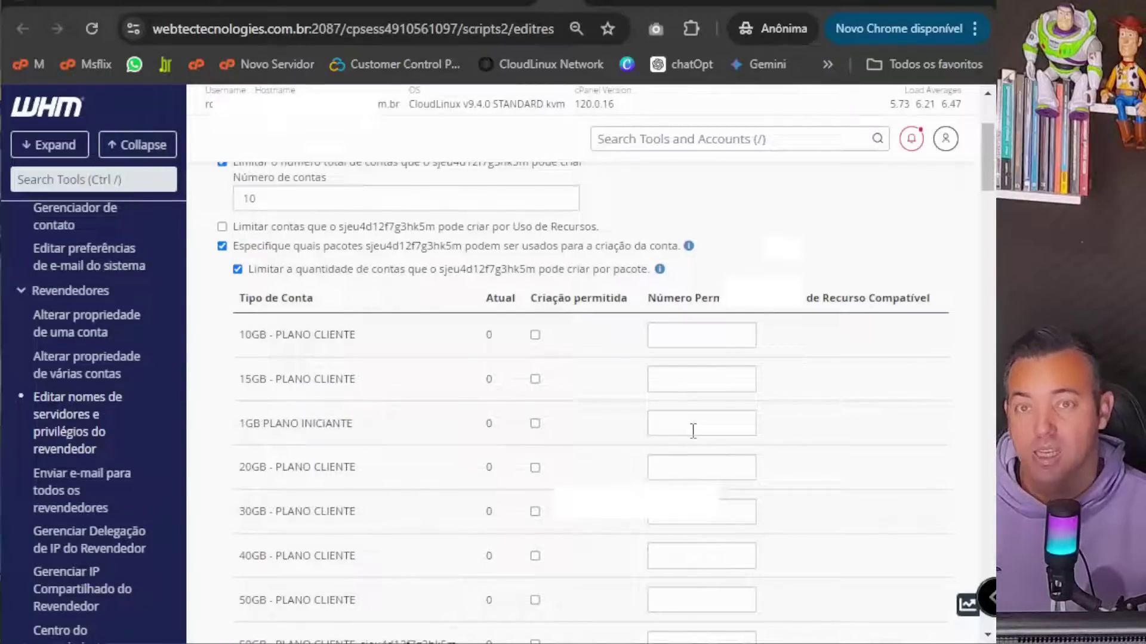
pyautogui.click(678, 341)
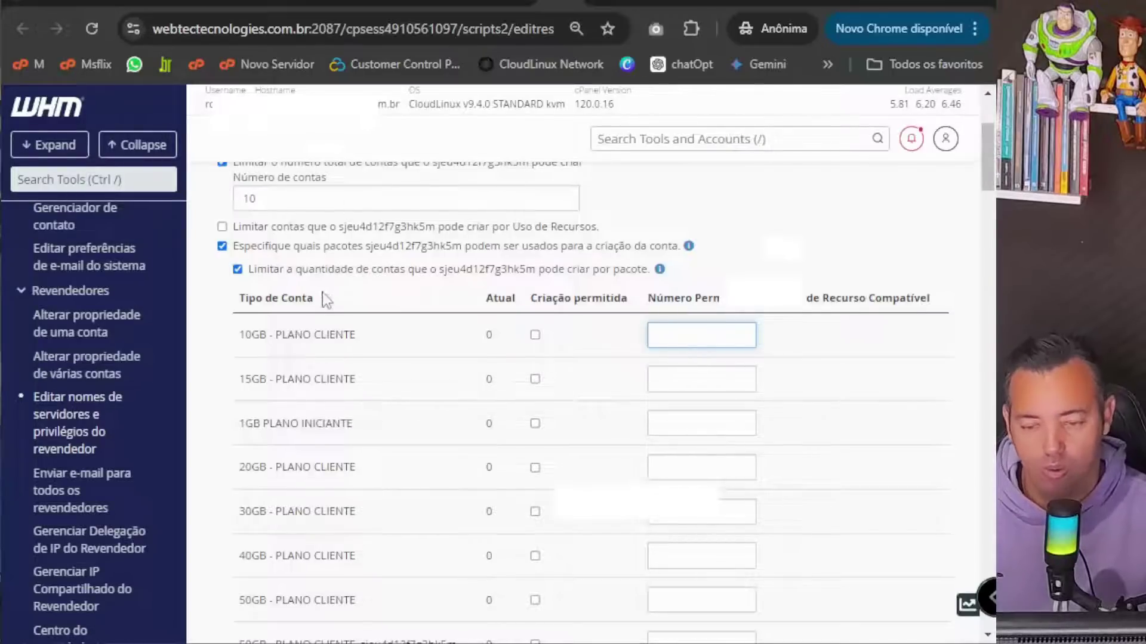
pyautogui.scroll(3, 320, 299)
pyautogui.click(222, 439)
pyautogui.click(237, 463)
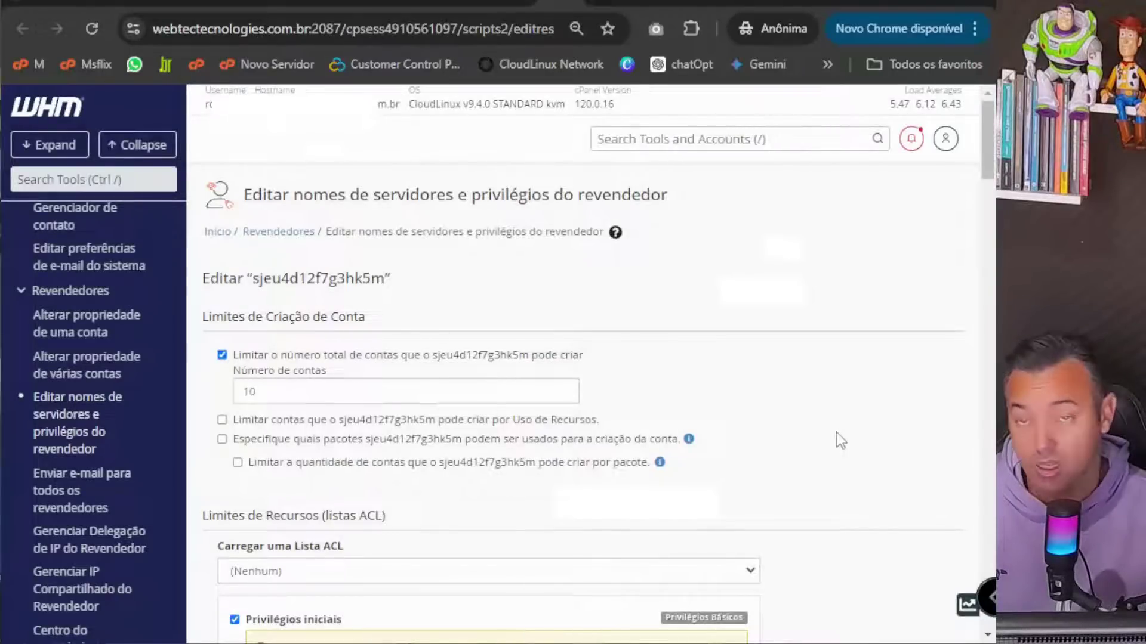
# Review the Privilégios iniciais, Informações da Conta and Gerenciamento da Conta privileges in the reseller's ACL list
pyautogui.scroll(-7, 840, 440)
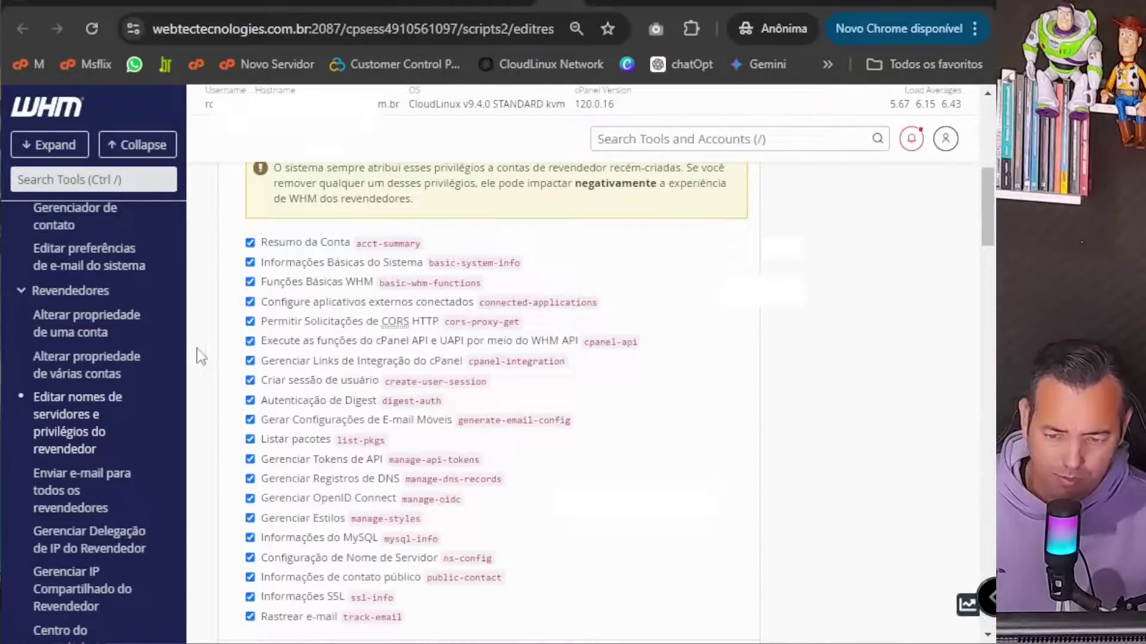
pyautogui.scroll(2, 218, 341)
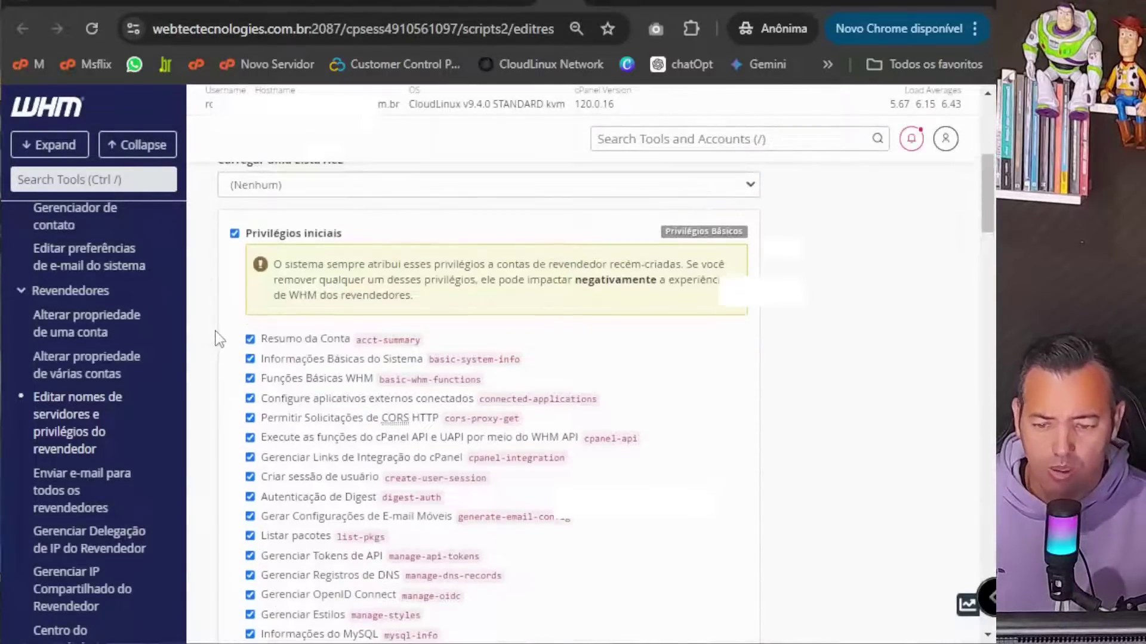
pyautogui.scroll(-2, 602, 418)
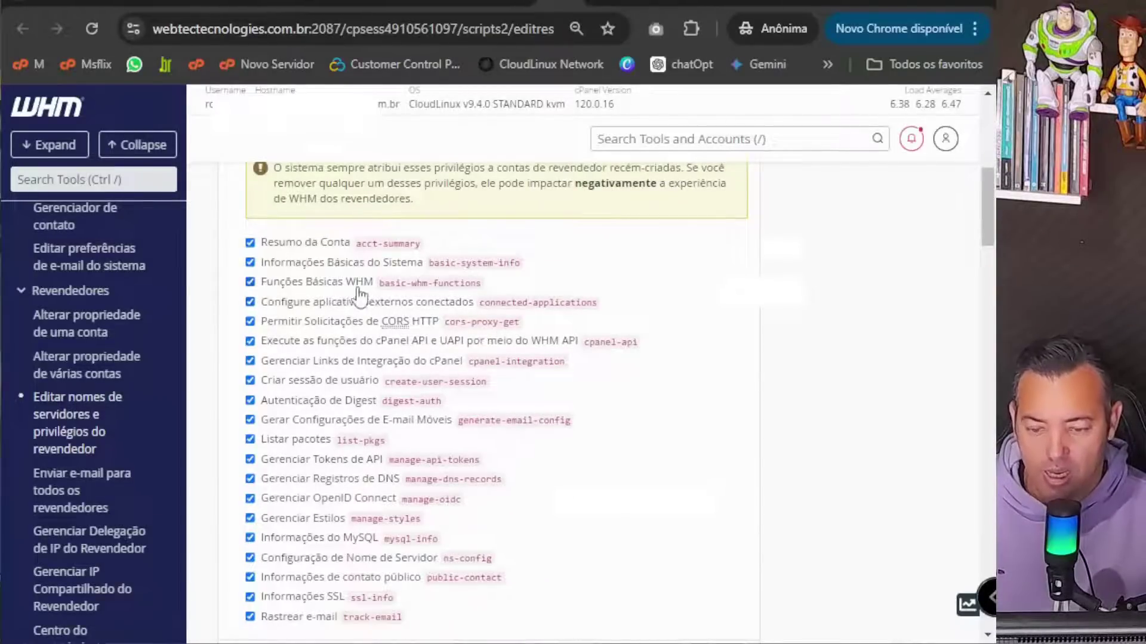
pyautogui.scroll(-2, 407, 302)
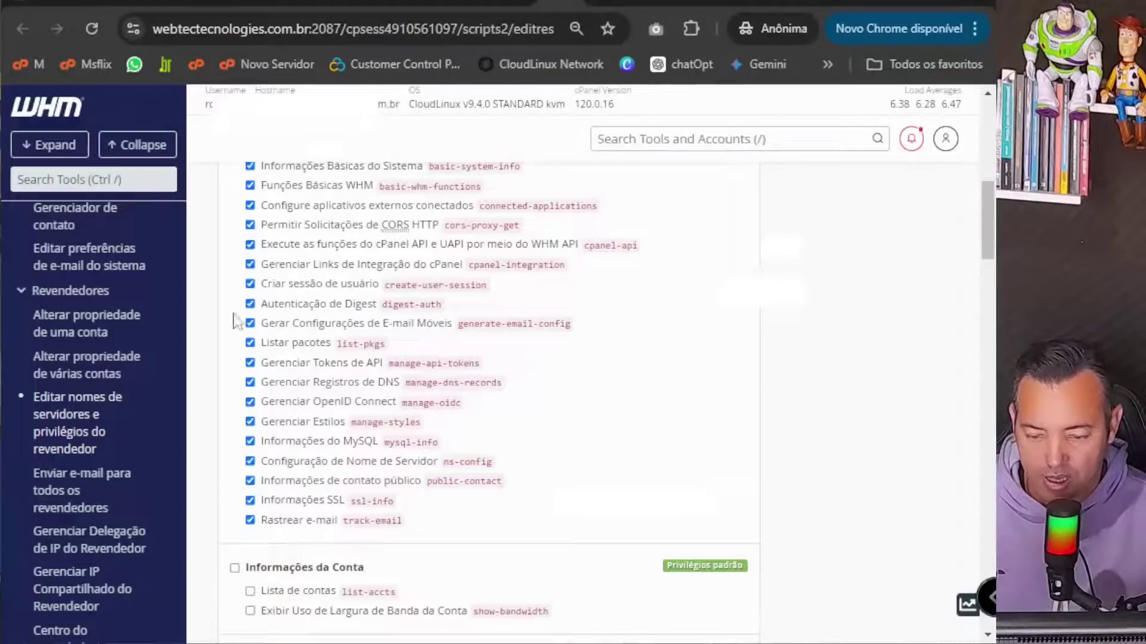
pyautogui.scroll(2, 418, 549)
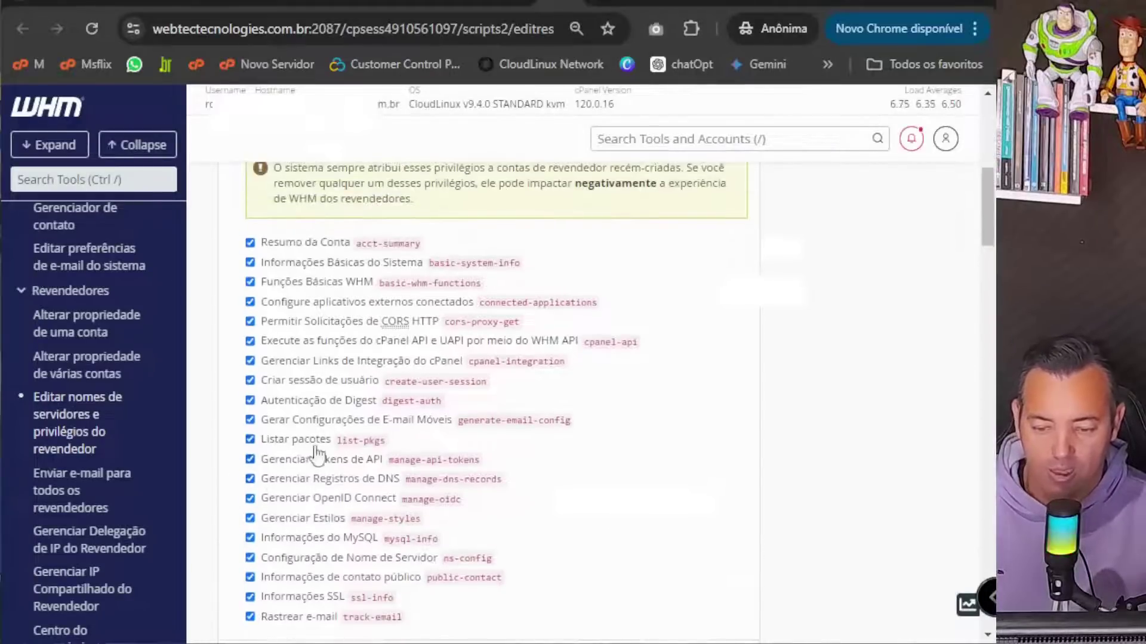
pyautogui.scroll(-6, 358, 317)
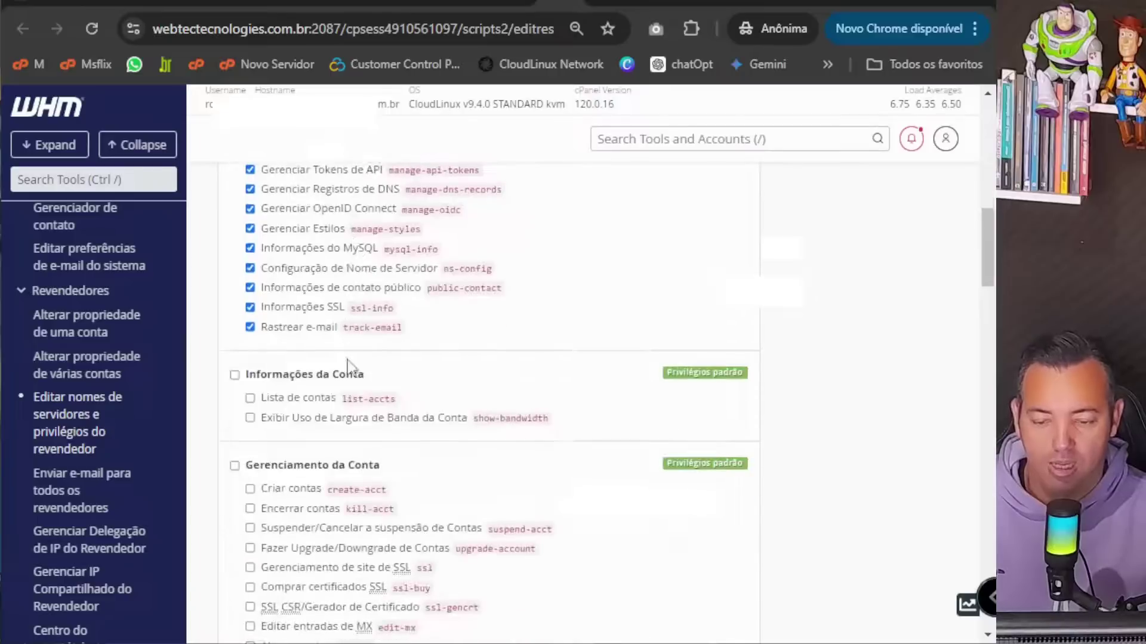
pyautogui.scroll(-2, 356, 361)
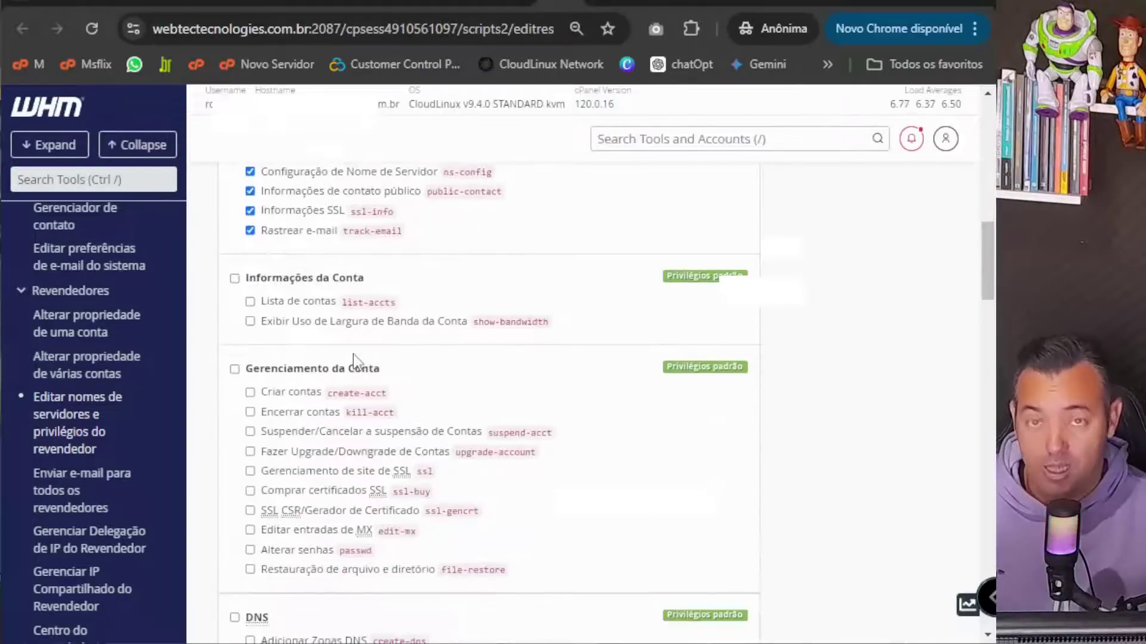
pyautogui.scroll(15, 406, 310)
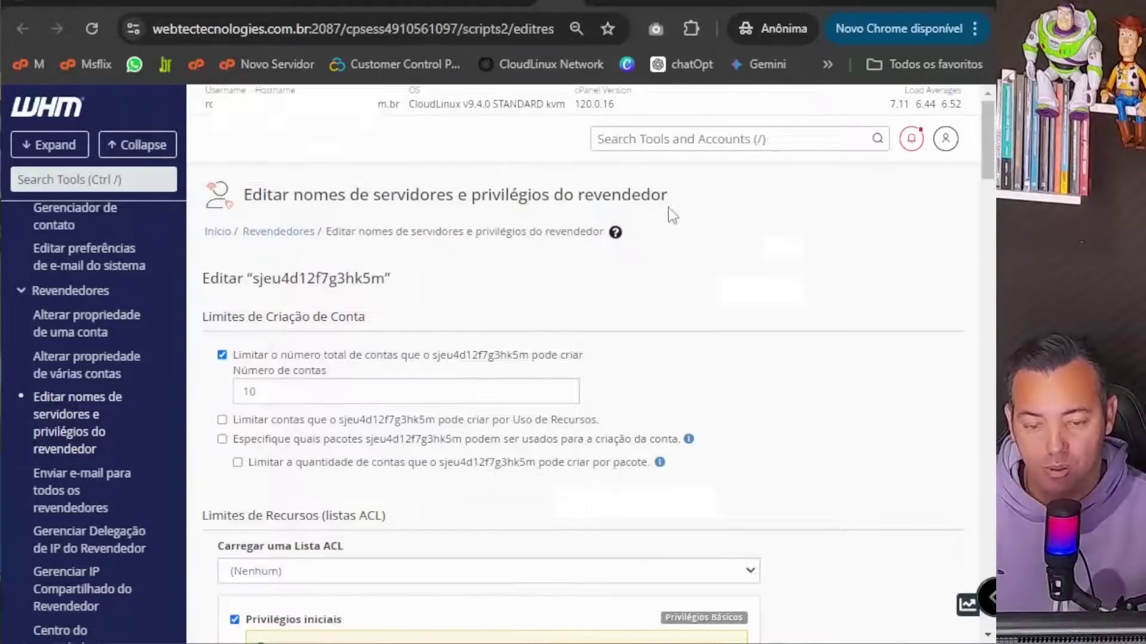
# Grant the Informações da Conta privileges Lista de contas and Exibir Uso de Largura de Banda da Conta
pyautogui.scroll(-10, 401, 317)
pyautogui.scroll(-5, 377, 336)
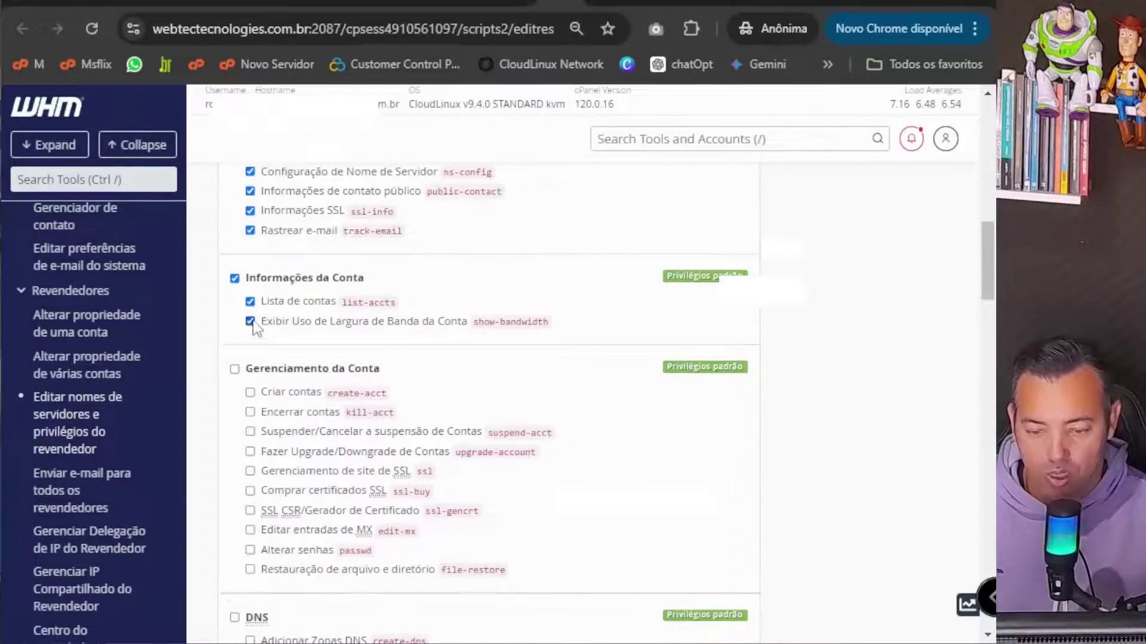
pyautogui.click(250, 322)
pyautogui.click(250, 302)
pyautogui.scroll(-3, 406, 323)
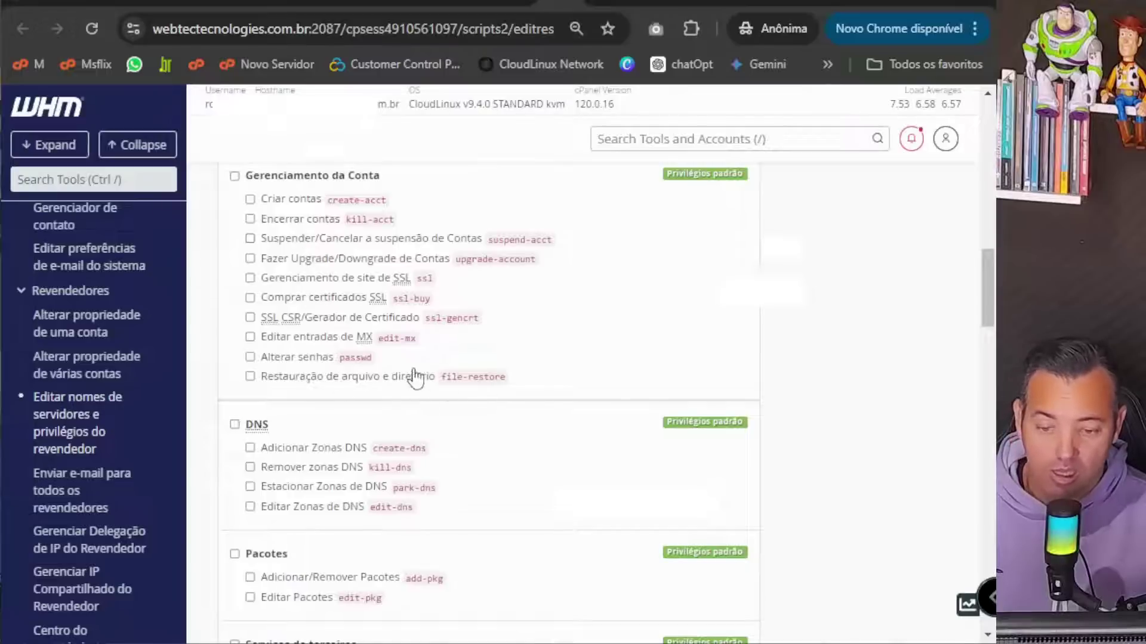
# Try granting the Gerenciamento da Conta privileges Criar contas and Encerrar contas, and clear both
pyautogui.scroll(2, 416, 377)
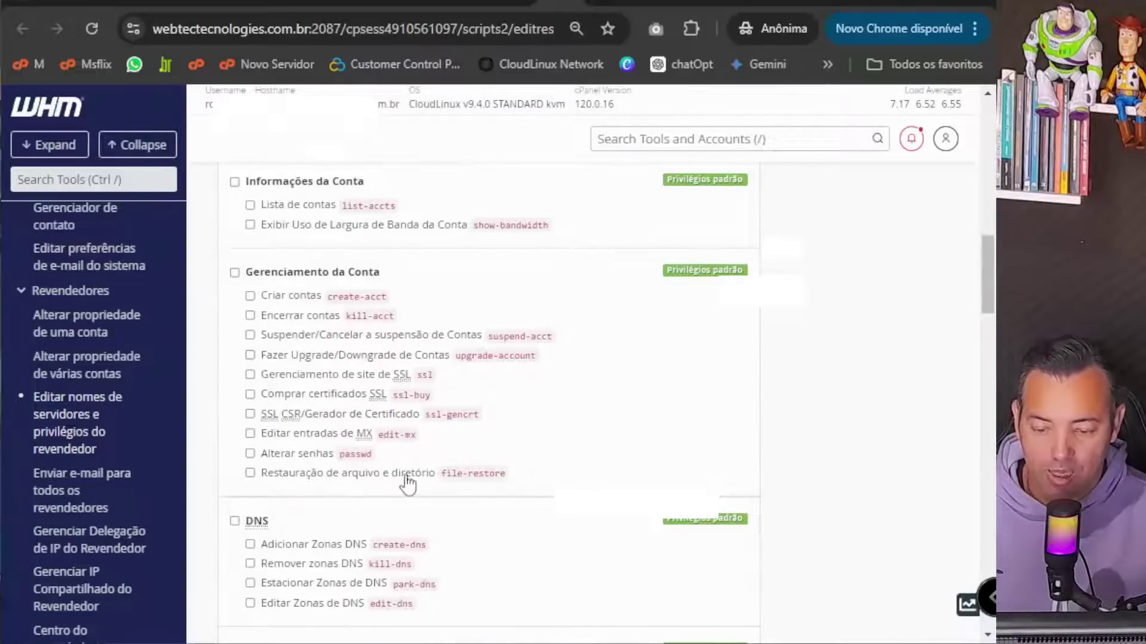
pyautogui.click(282, 299)
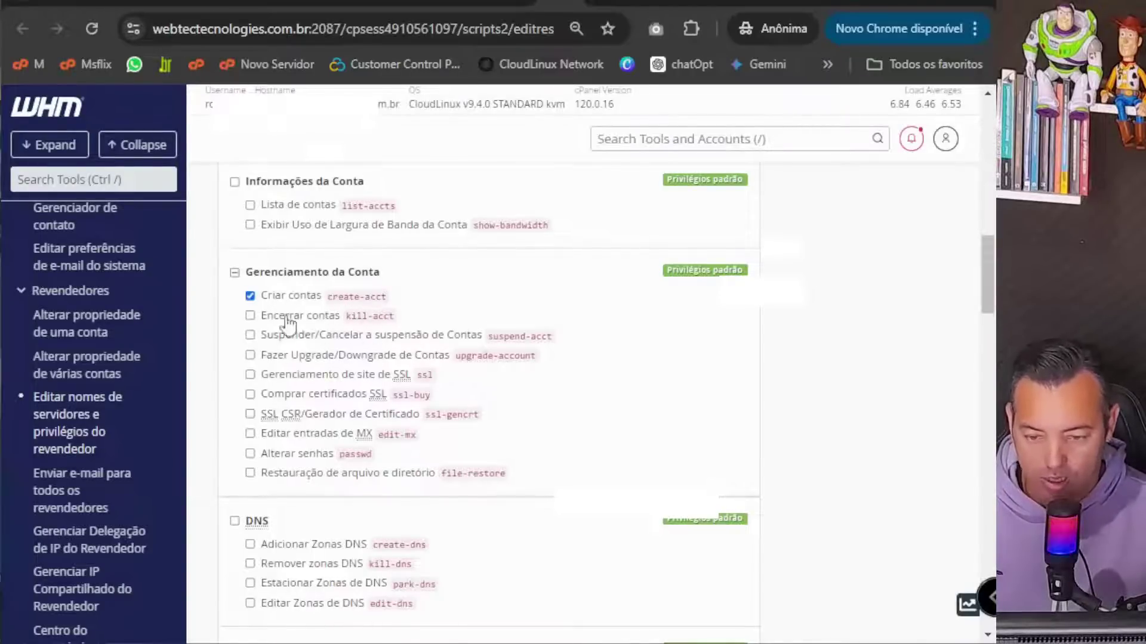
pyautogui.click(276, 317)
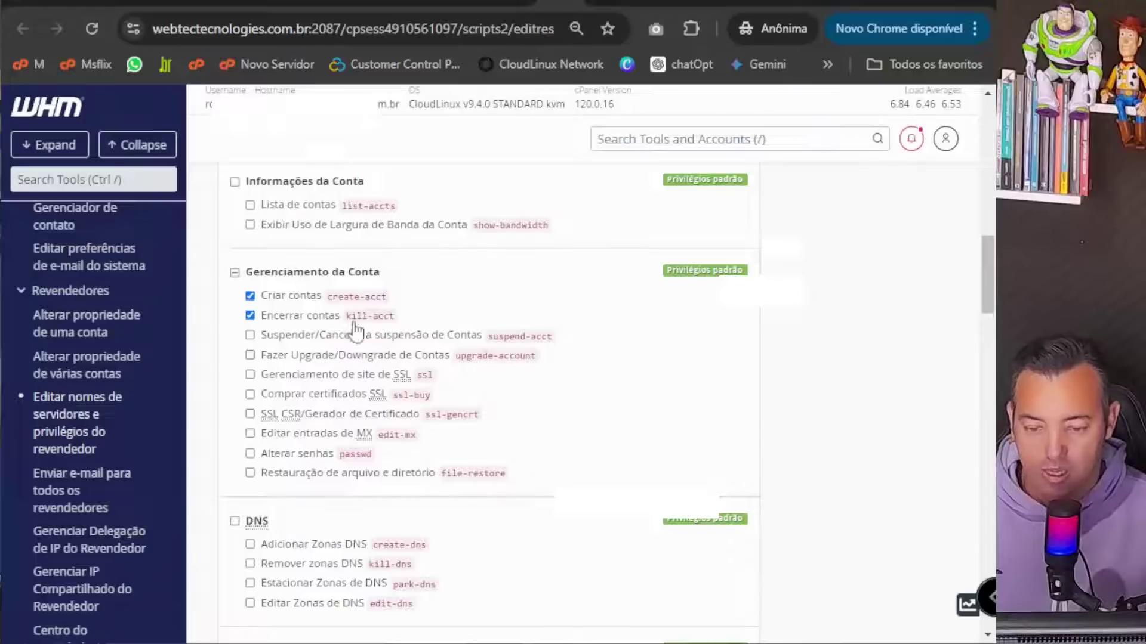
pyautogui.click(278, 297)
pyautogui.click(277, 318)
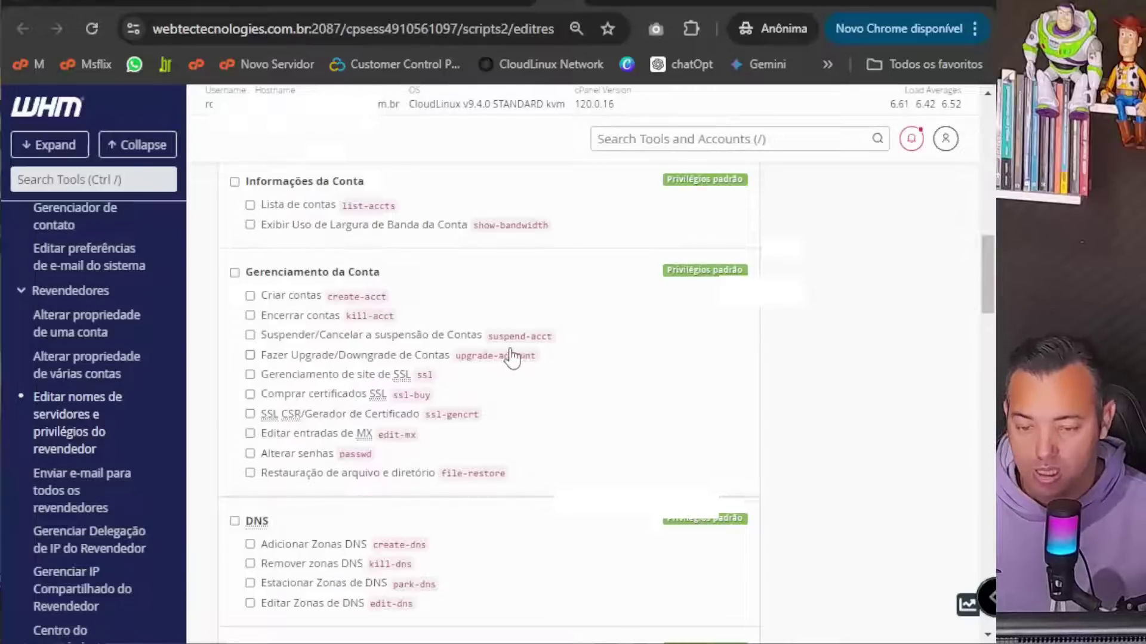
# Review the standard and package privileges in the reseller's ACL list, from DNS and Pacotes through Acesso do pacote and Criação do pacote
pyautogui.scroll(-2, 540, 377)
pyautogui.scroll(-4, 544, 383)
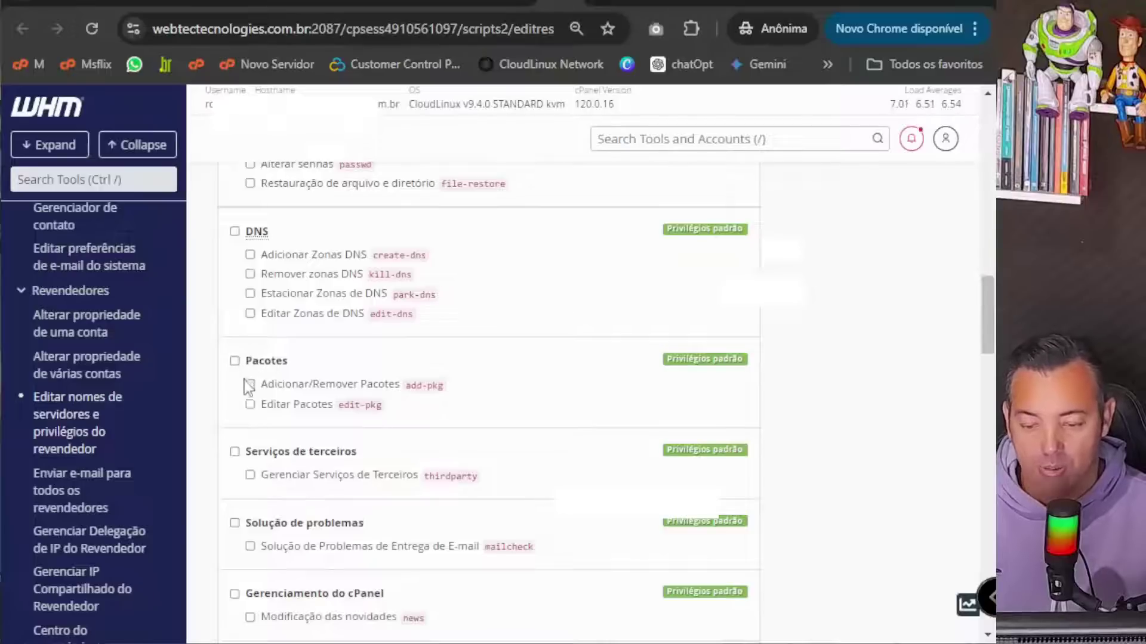
pyautogui.scroll(-5, 362, 419)
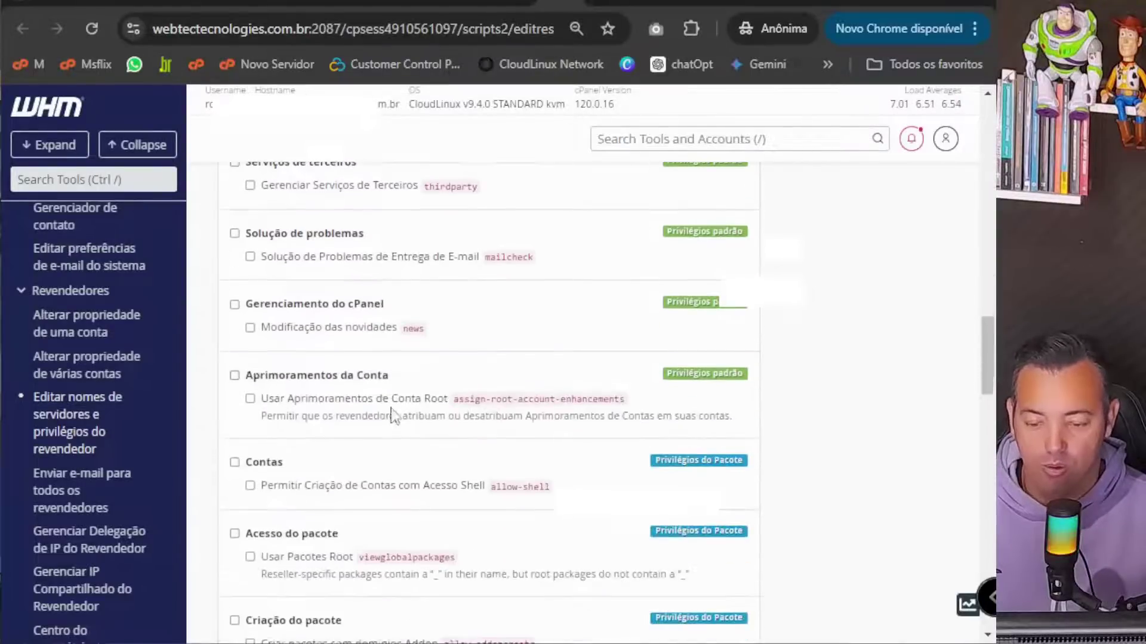
pyautogui.scroll(2, 378, 375)
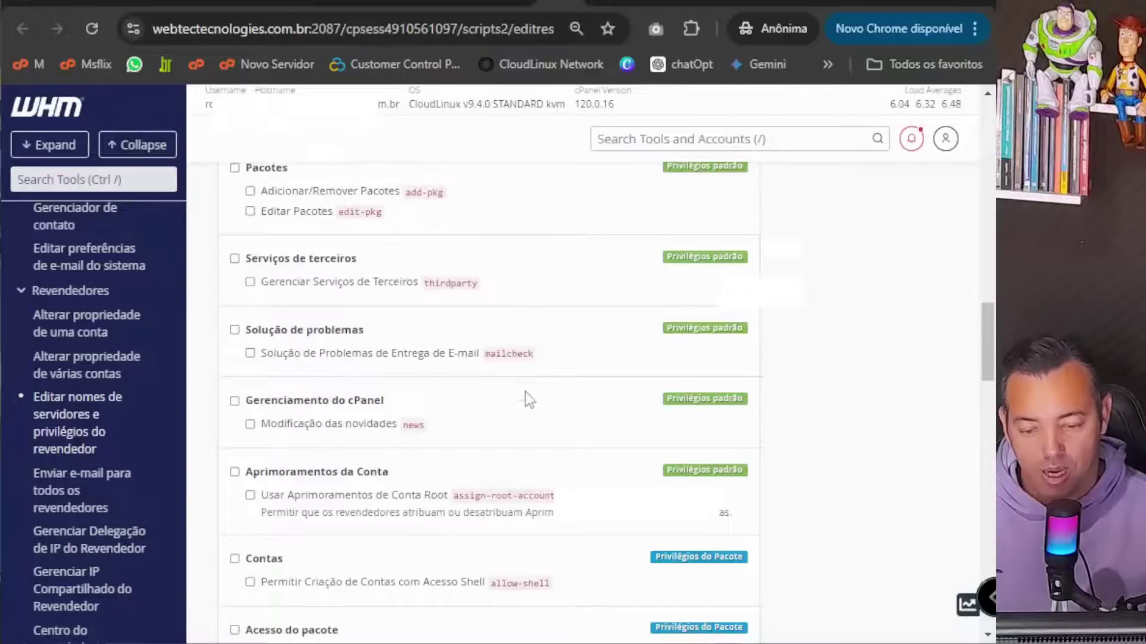
pyautogui.scroll(-3, 508, 398)
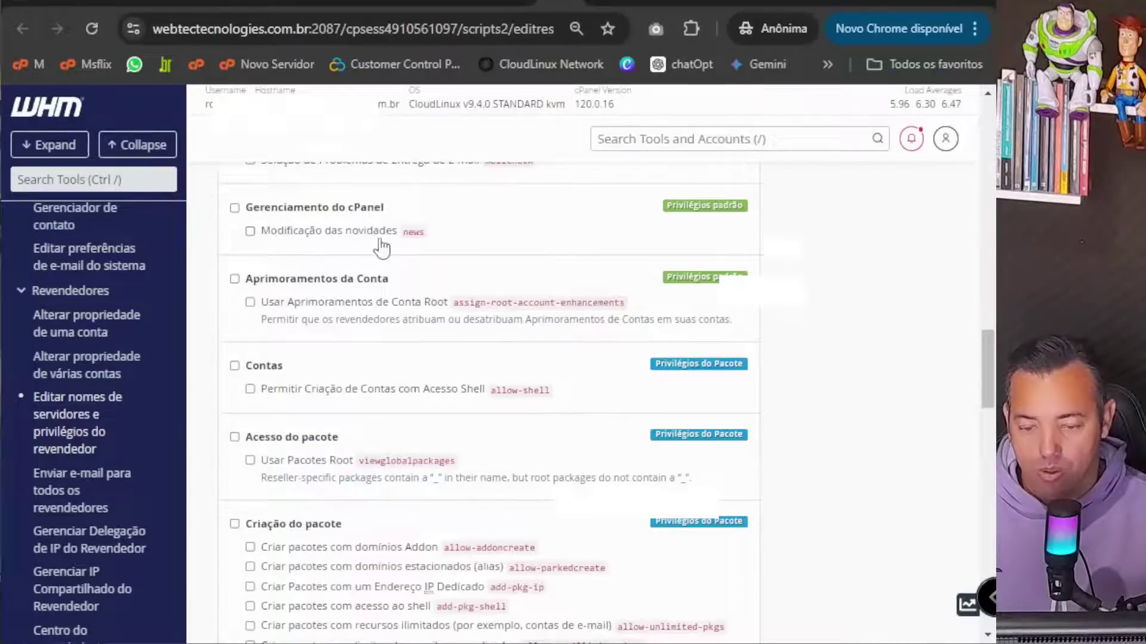
pyautogui.scroll(-2, 441, 341)
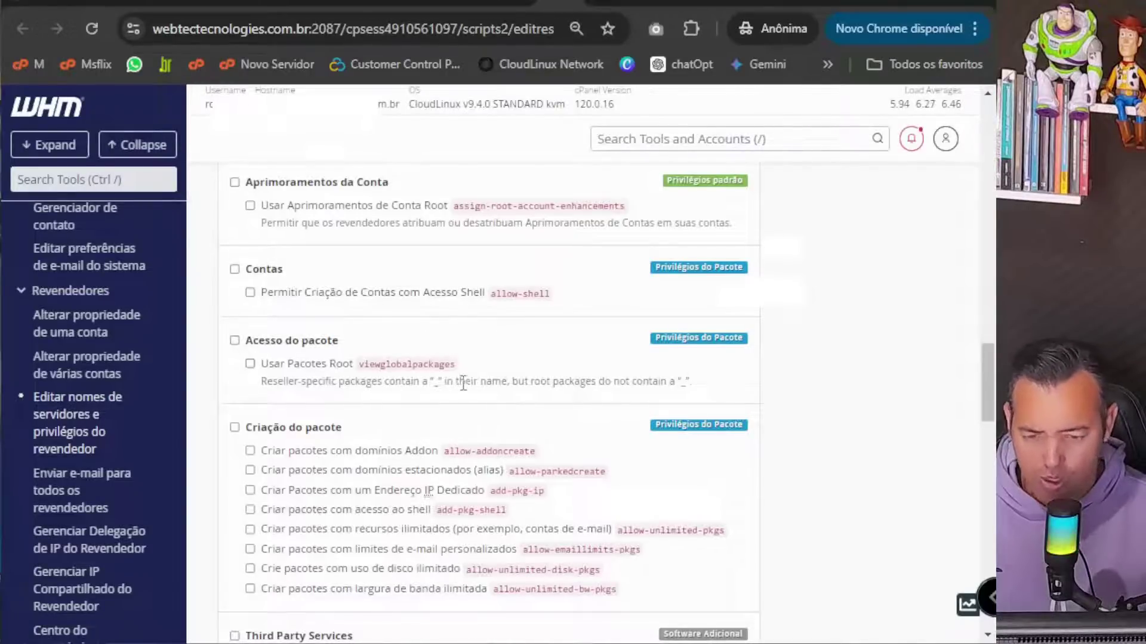
pyautogui.scroll(-2, 463, 382)
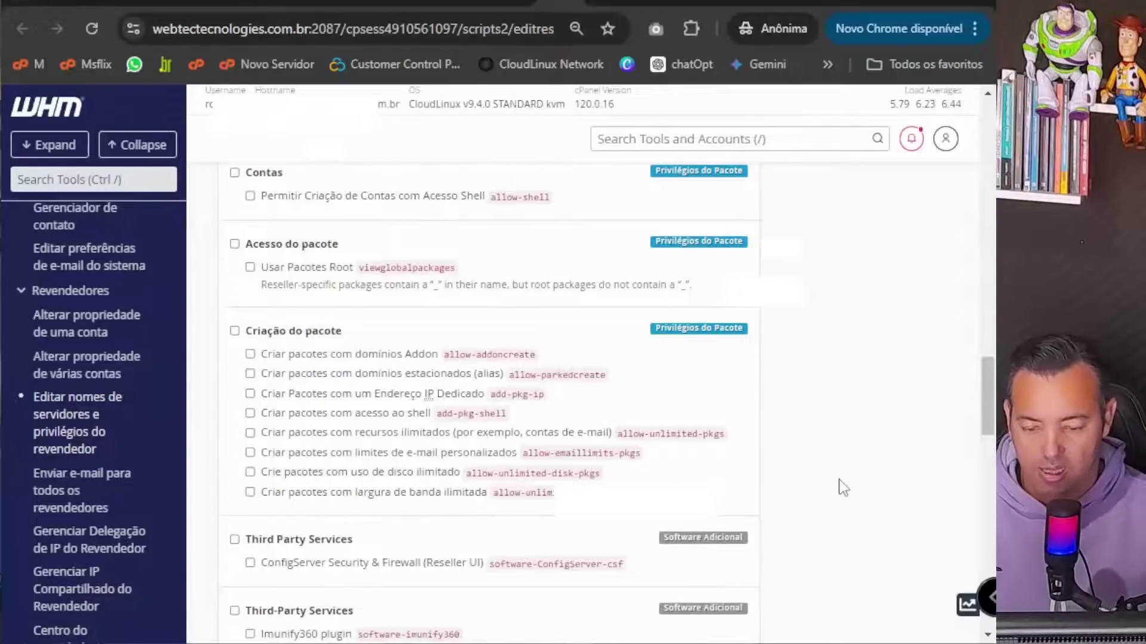
pyautogui.scroll(-1, 843, 488)
pyautogui.scroll(2, 839, 486)
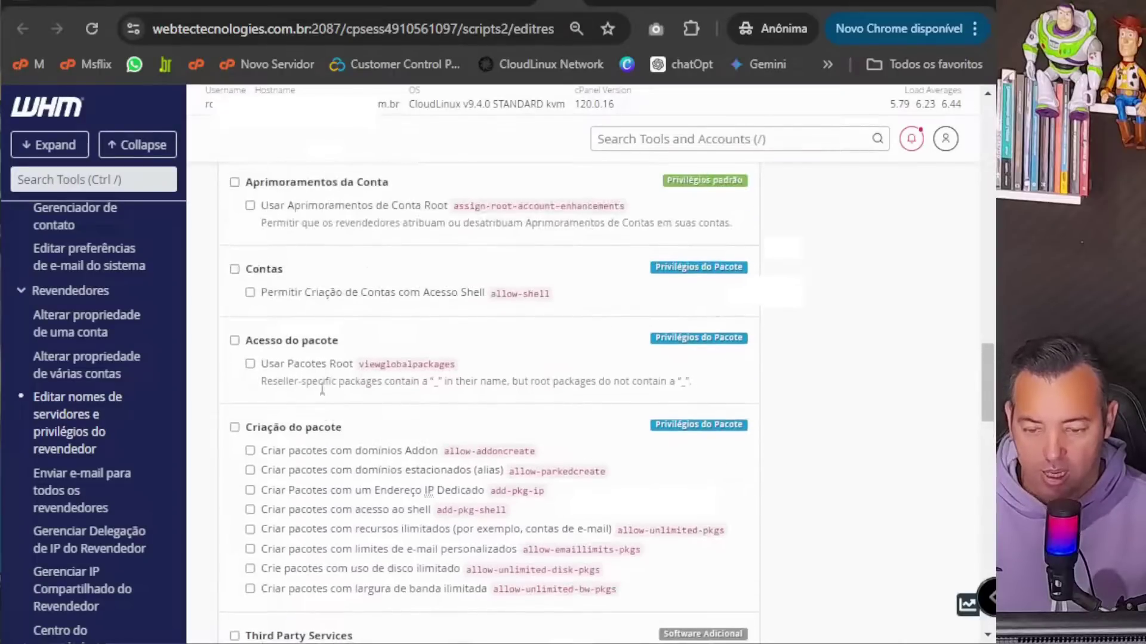
pyautogui.scroll(-2, 853, 505)
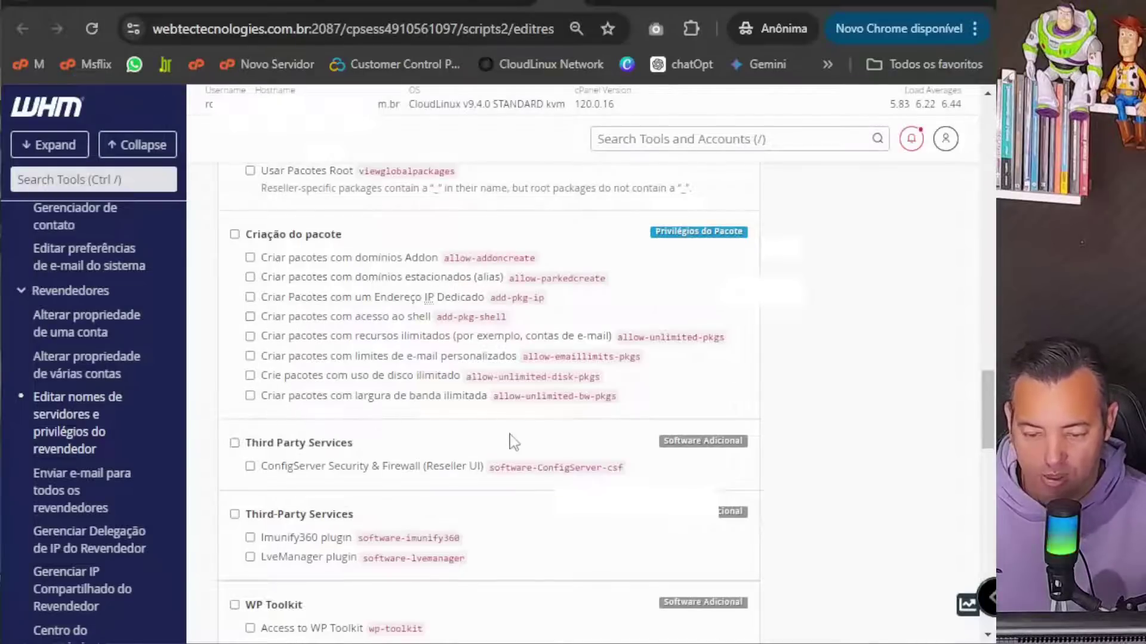
# Examine the global privileges, super privileges and full root access option in the reseller's ACL list
pyautogui.scroll(-8, 510, 438)
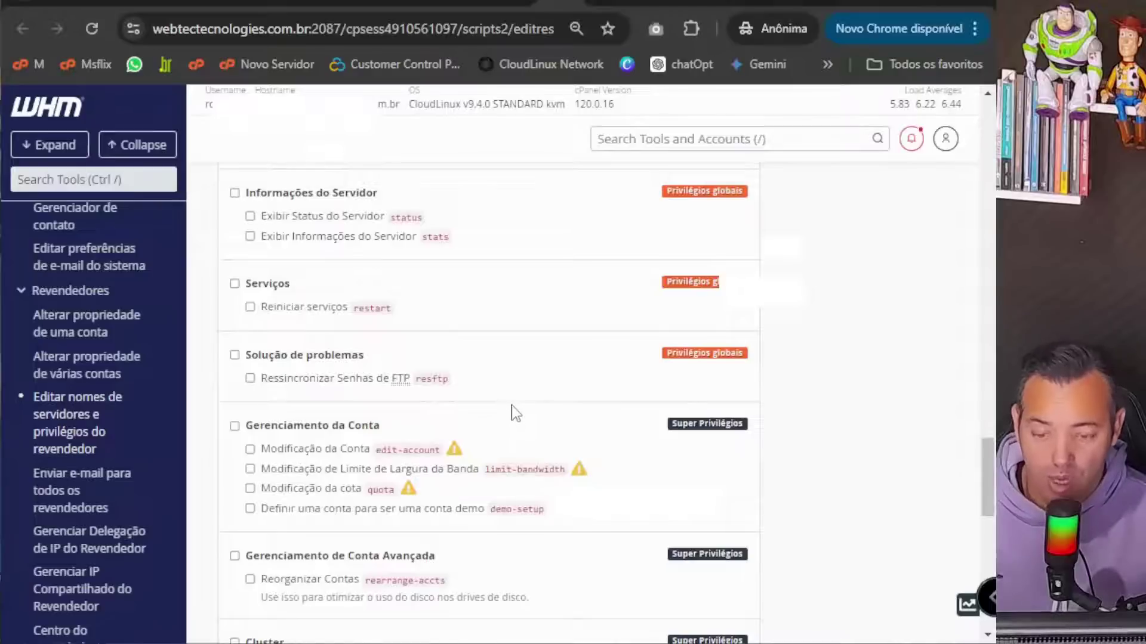
pyautogui.scroll(5, 347, 384)
pyautogui.scroll(-3, 326, 329)
pyautogui.scroll(-5, 326, 328)
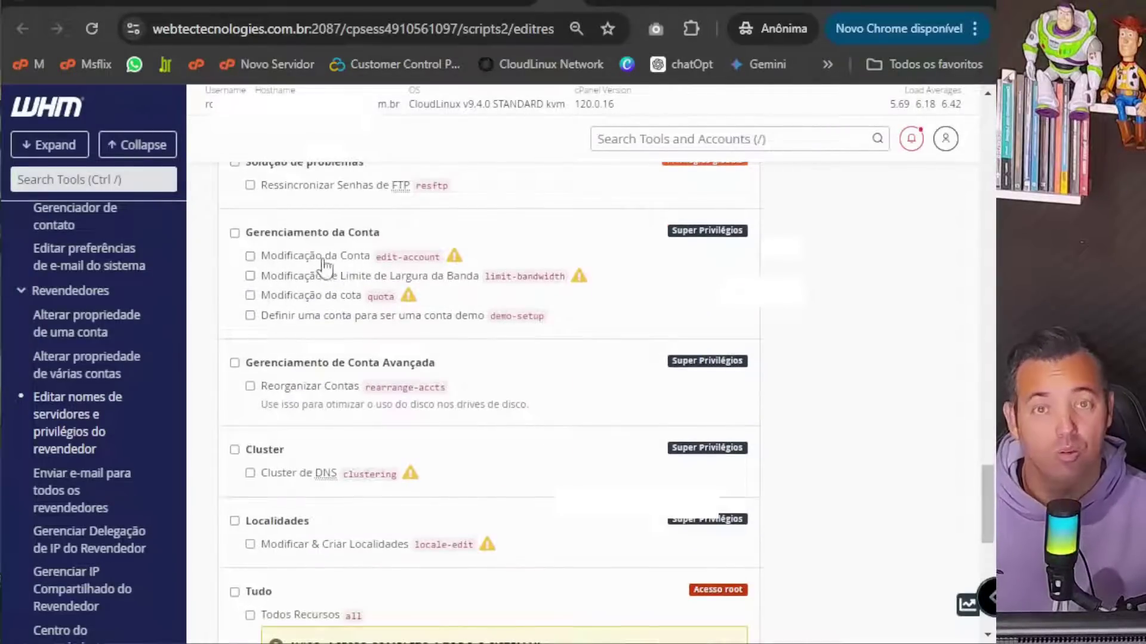
pyautogui.scroll(-2, 291, 352)
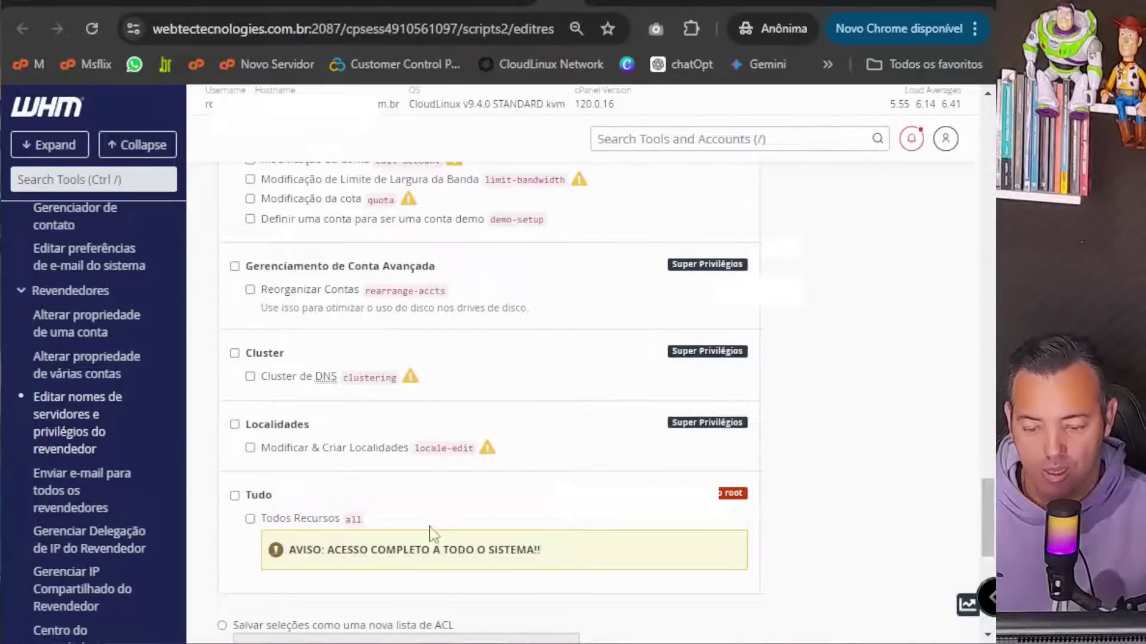
pyautogui.scroll(-2, 428, 532)
pyautogui.scroll(8, 733, 424)
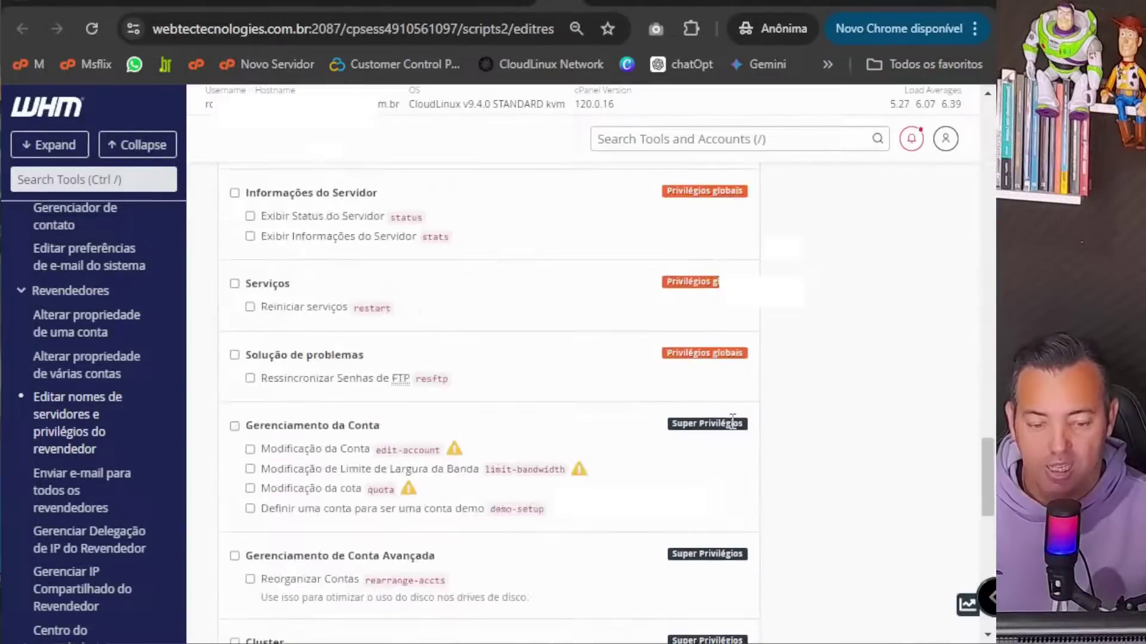
pyautogui.scroll(-4, 779, 441)
pyautogui.scroll(6, 778, 435)
pyautogui.scroll(2, 770, 404)
pyautogui.scroll(-6, 834, 424)
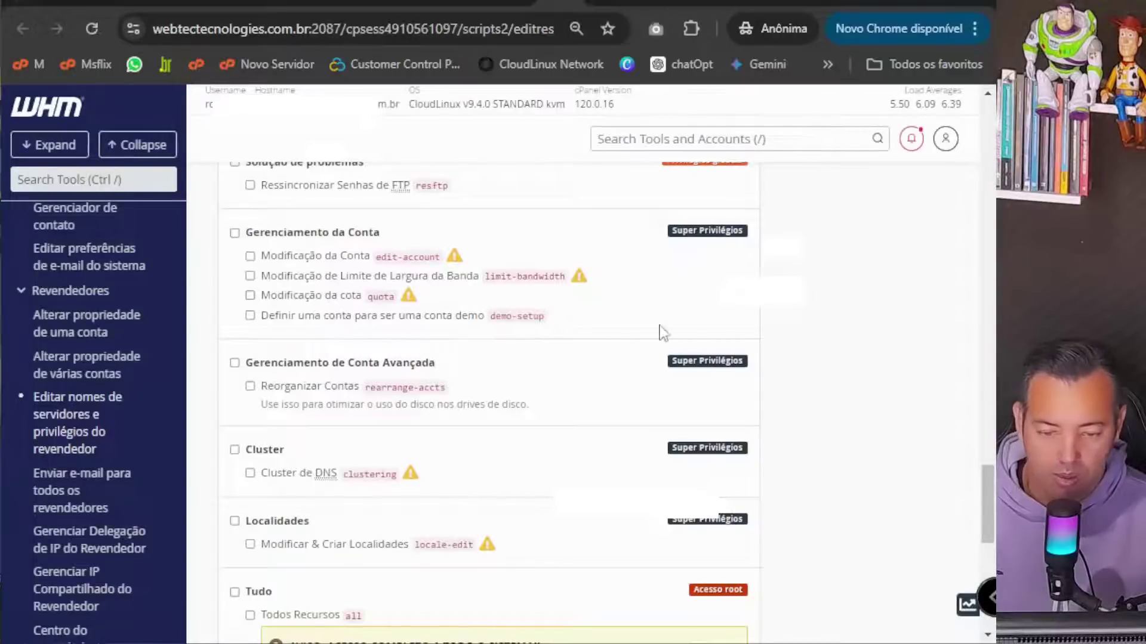
pyautogui.scroll(-3, 695, 417)
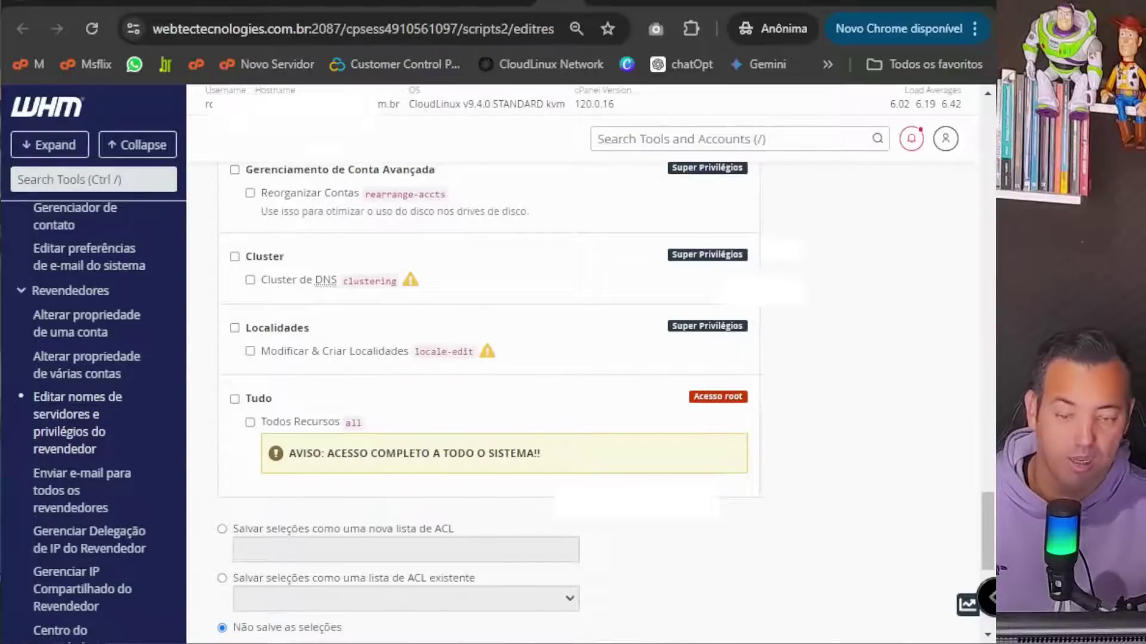
pyautogui.scroll(3, 686, 370)
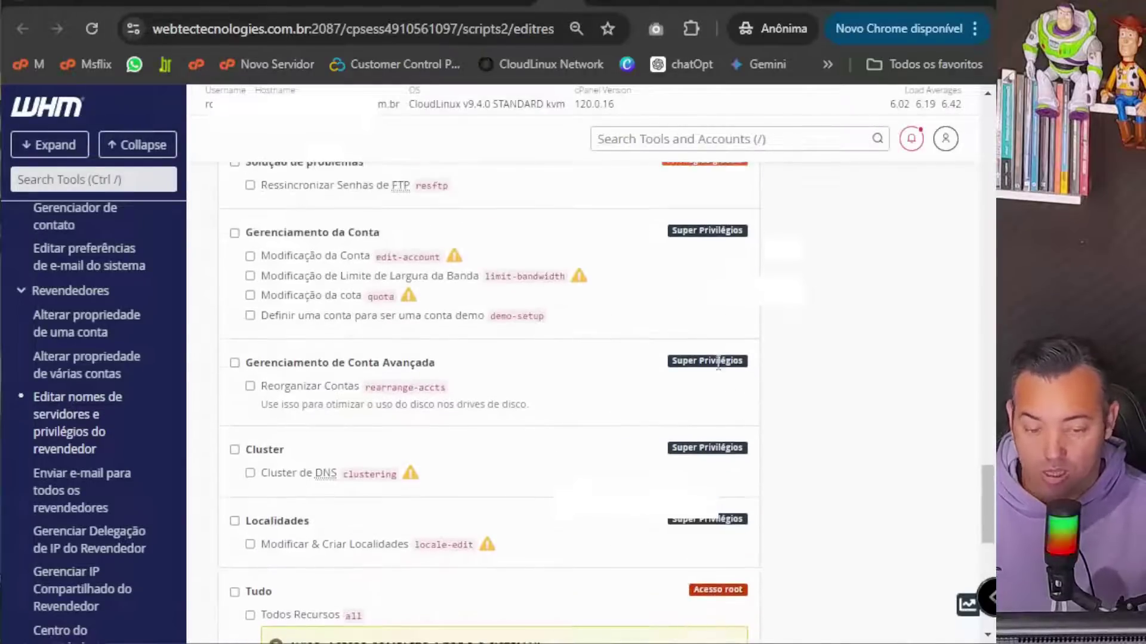
# Check the ACL save options and the Servidores de nomes settings, and return to the reseller's account creation limits
pyautogui.scroll(-5, 699, 358)
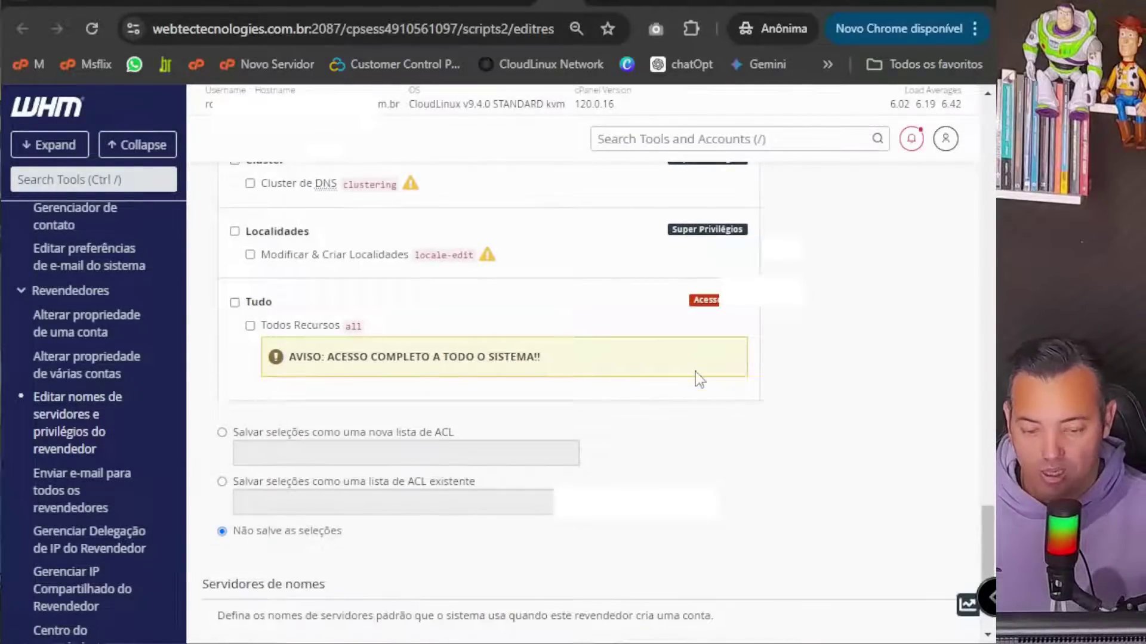
pyautogui.scroll(-5, 699, 381)
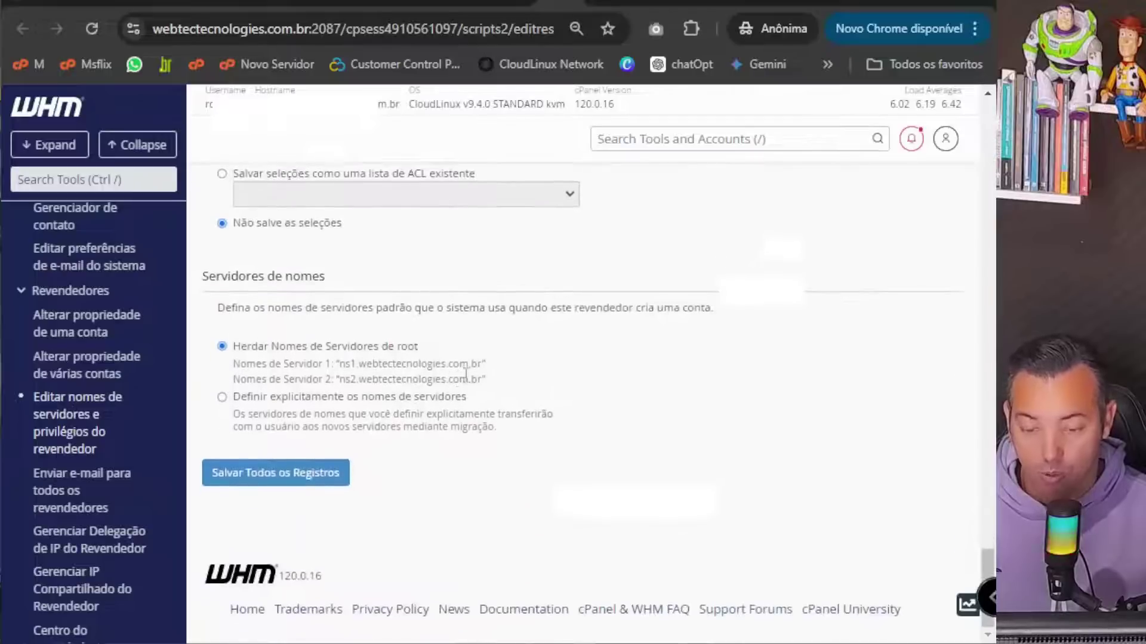
pyautogui.scroll(15, 774, 442)
pyautogui.scroll(20, 779, 445)
pyautogui.scroll(4, 780, 444)
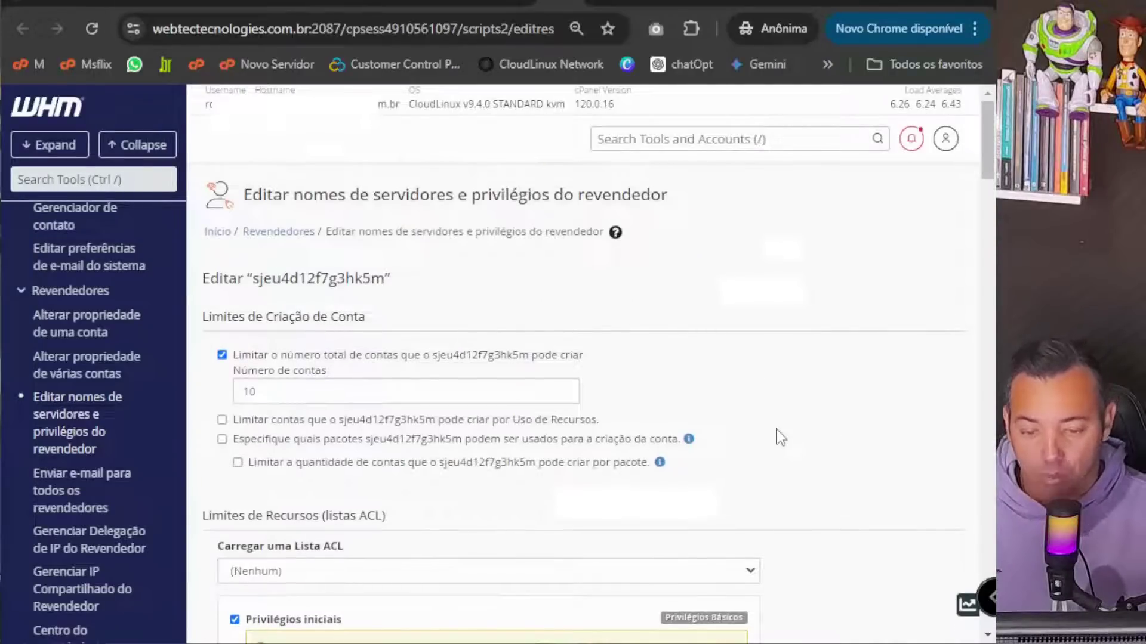